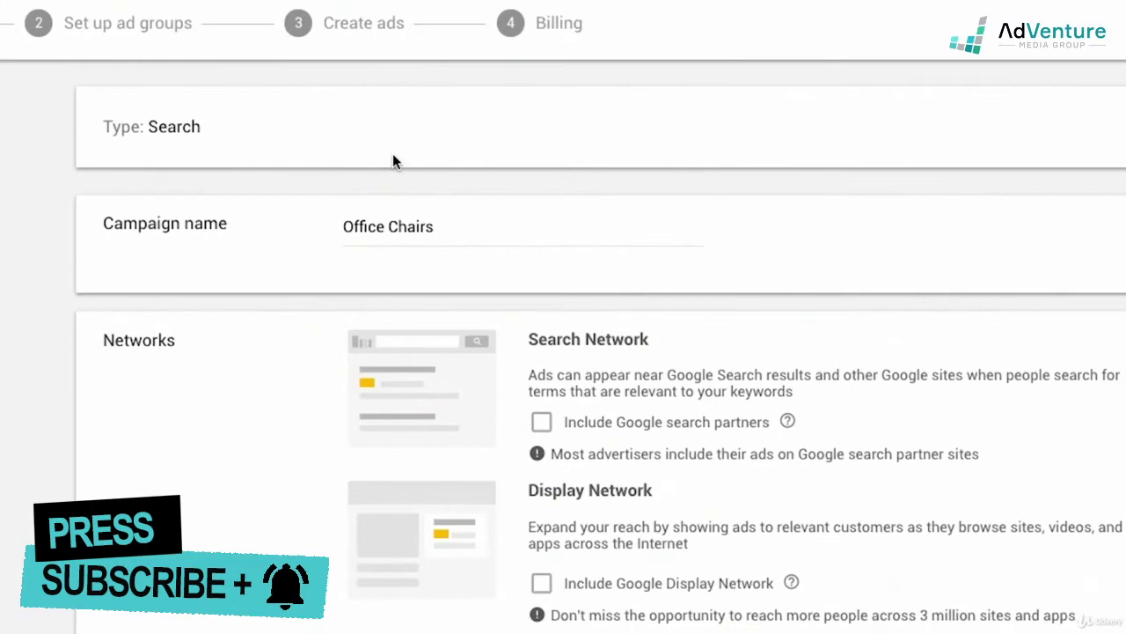
- Scroll down the campaign settings to reach the Locations section
scroll(378, 234, "down", 1)
scroll(335, 260, "down", 1)
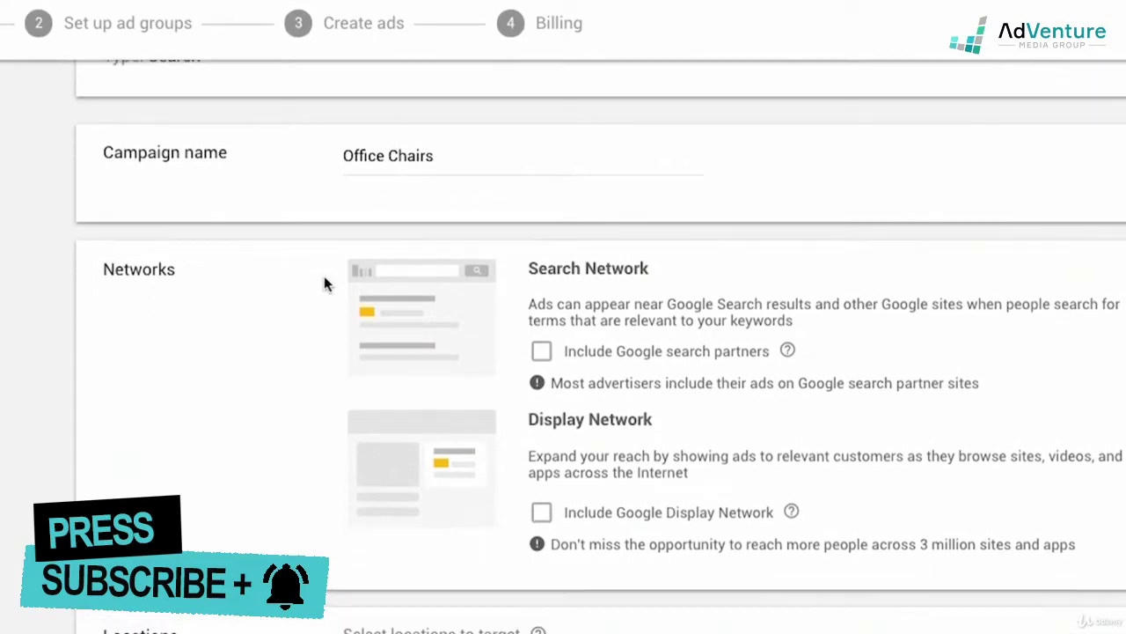
scroll(324, 283, "down", 5)
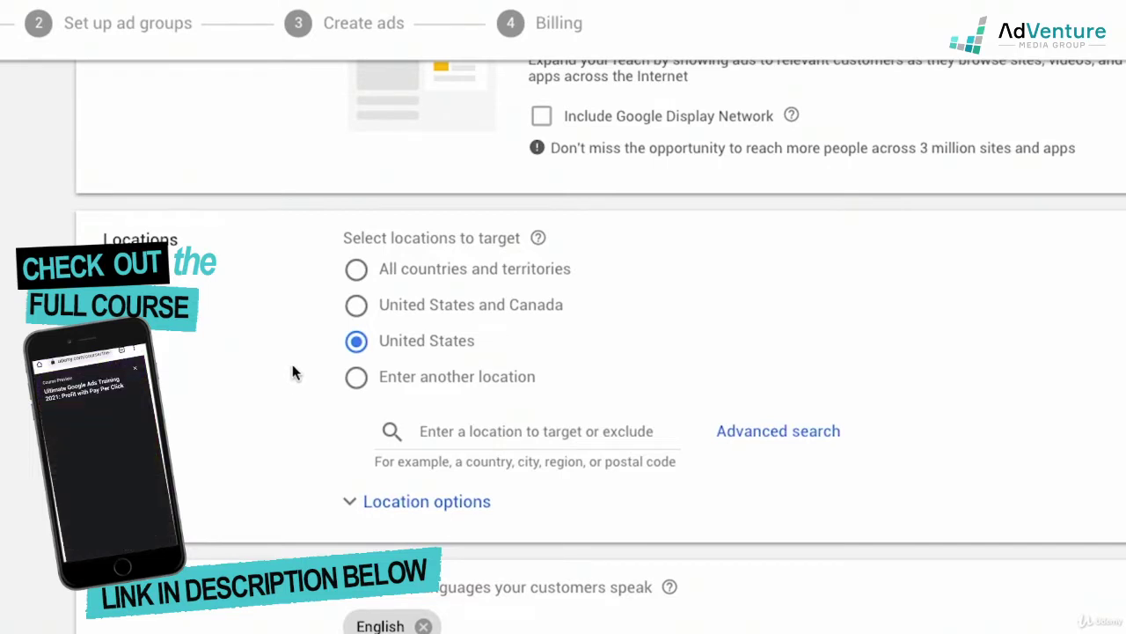
- Choose 'Enter another location', search 'New york' and exclude New York state
left_click(358, 382)
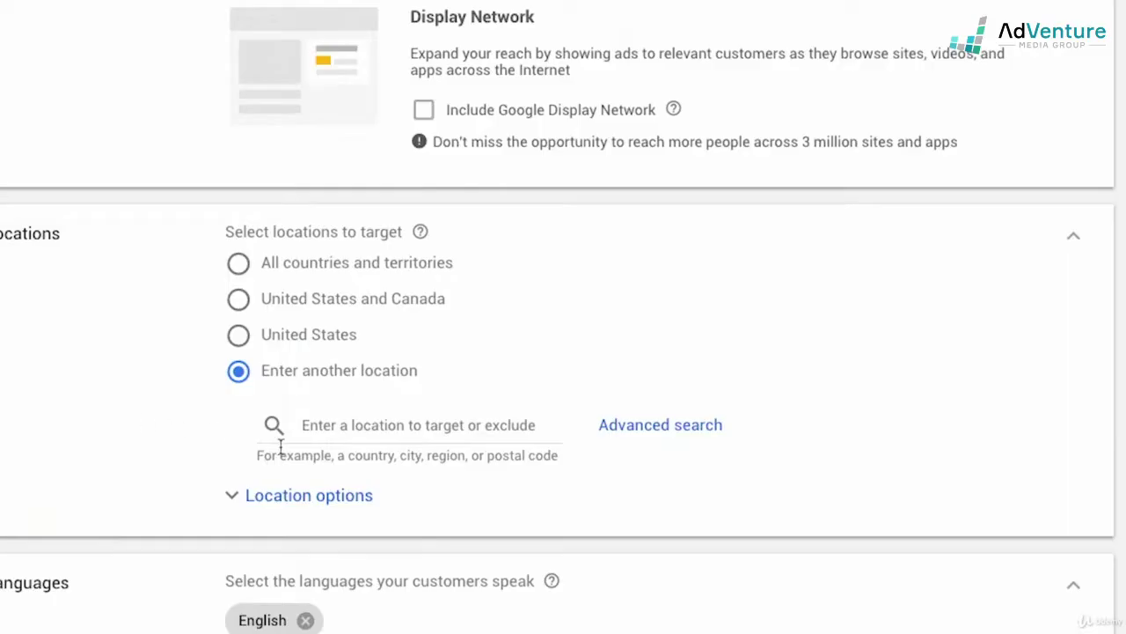
left_click(358, 433)
type("New ")
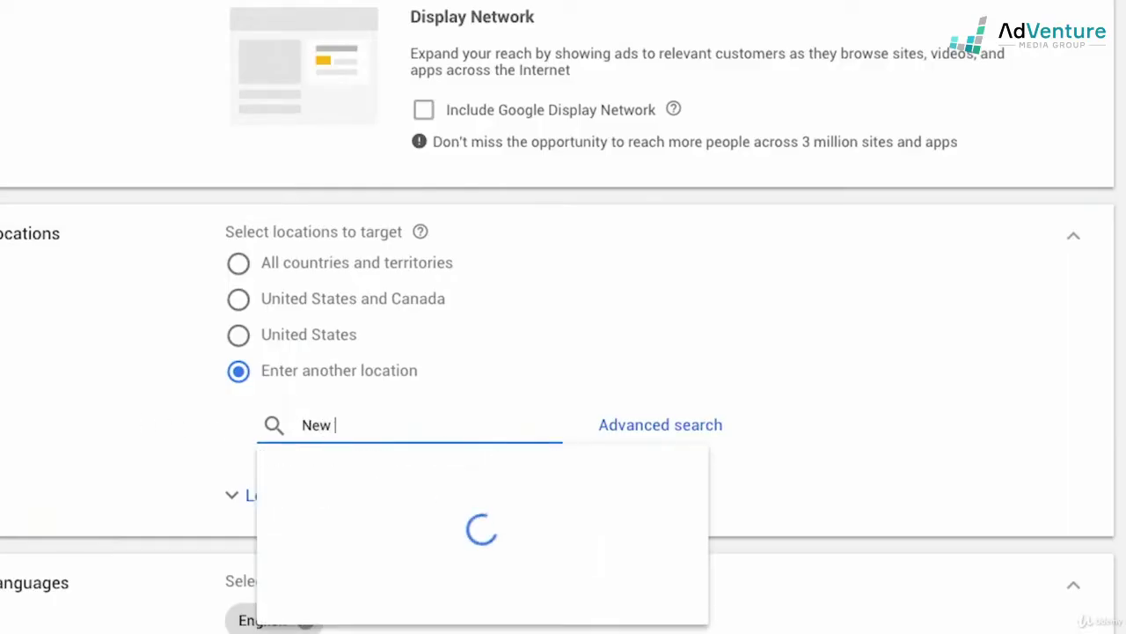
type("york")
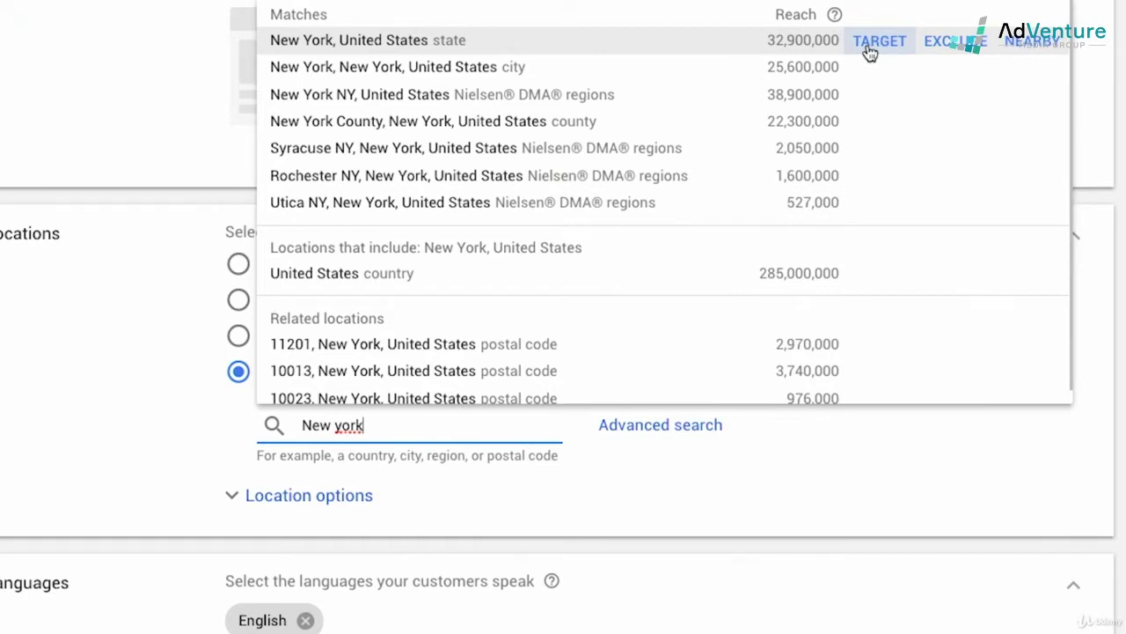
left_click(933, 49)
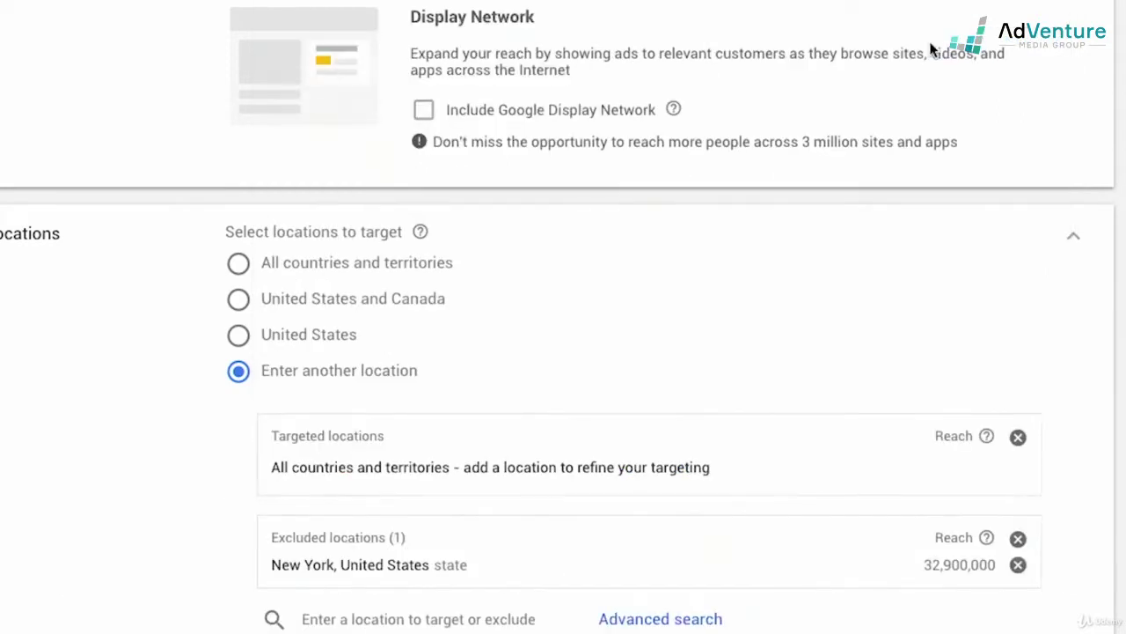
scroll(545, 427, "down", 1)
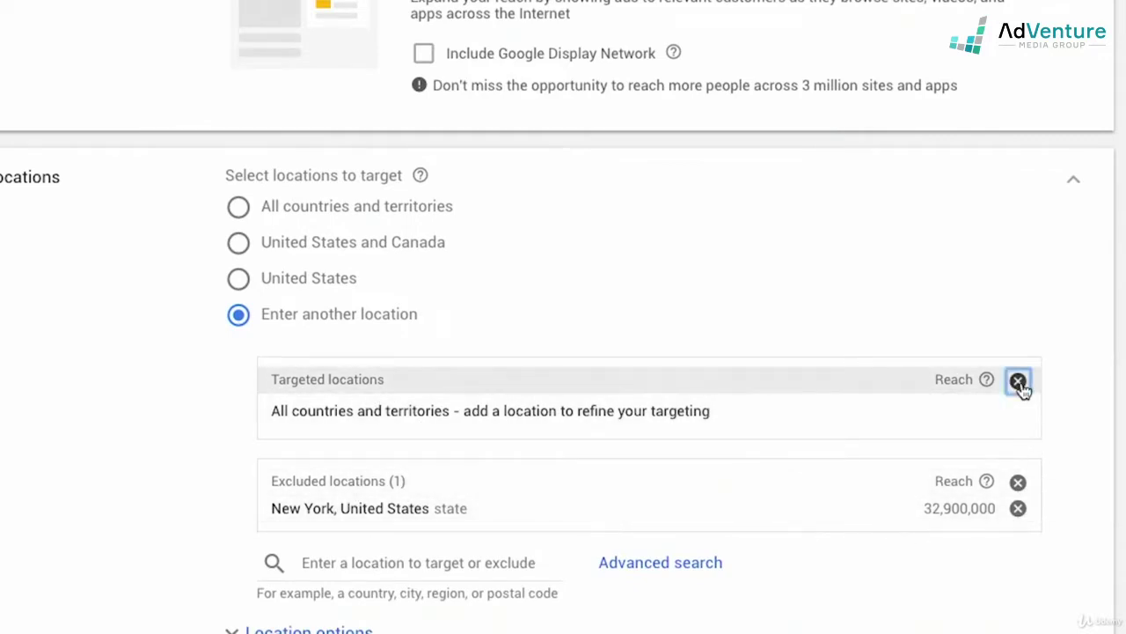
- Remove the New York state exclusion and clear a trial 'cherry lane' search
left_click(1017, 483)
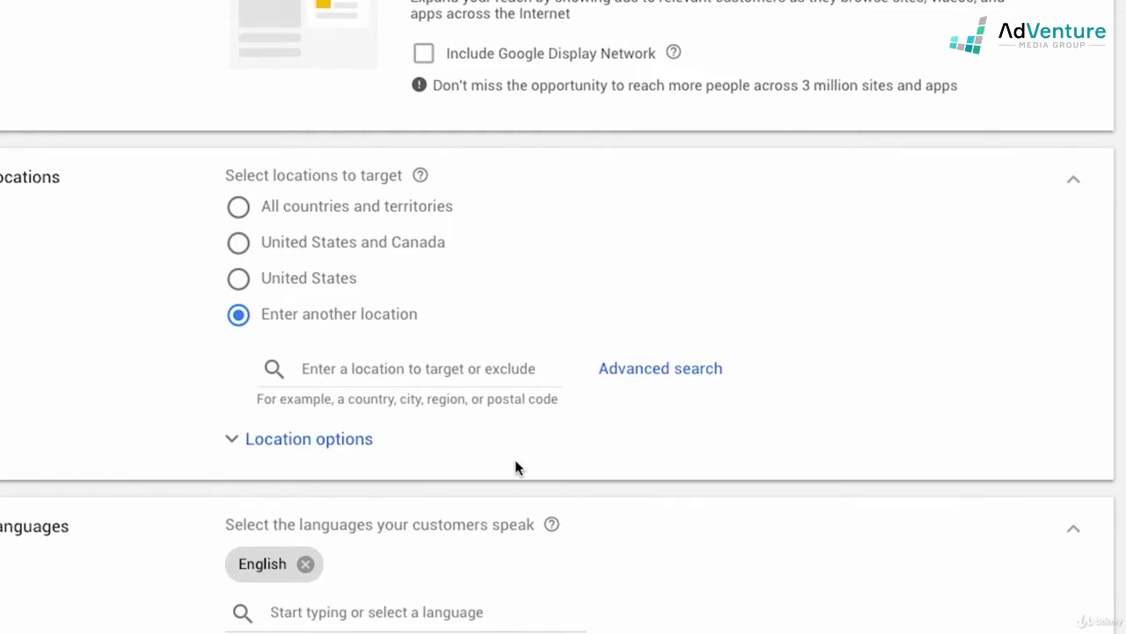
left_click(418, 377)
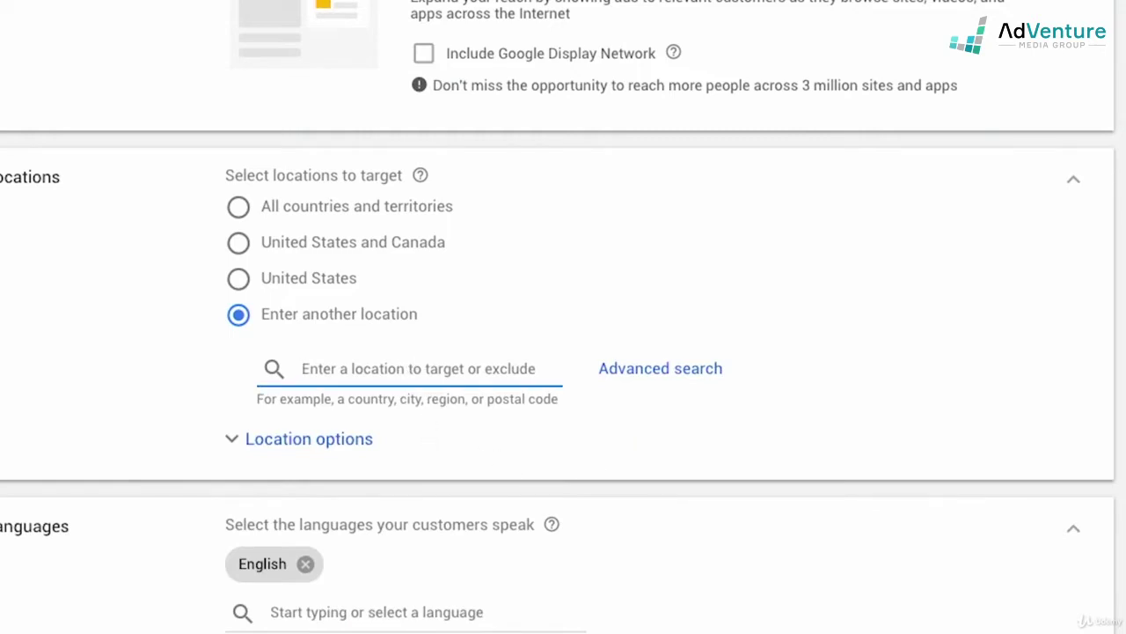
type("cherry lane")
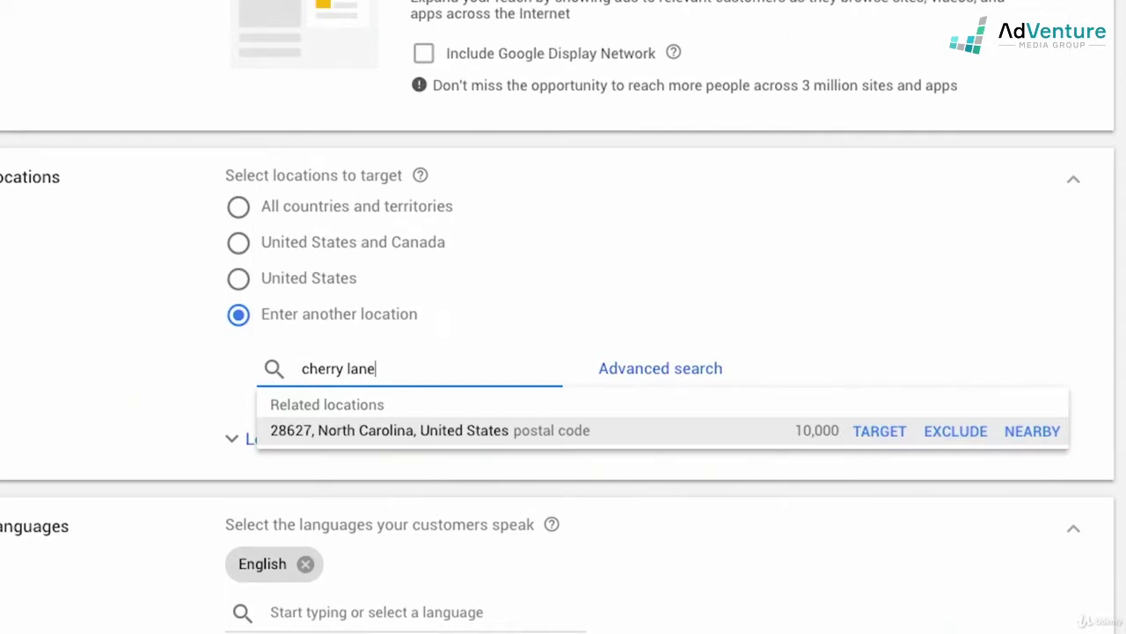
key("ctrl+a")
key("BackSpace")
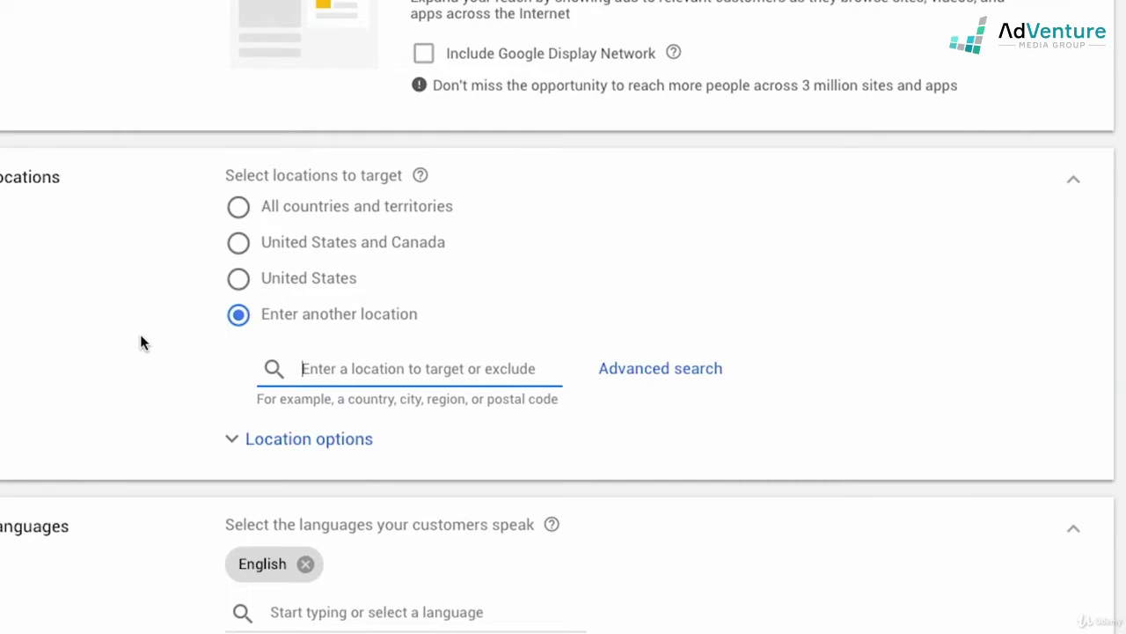
- Search 'huntington' and target Huntington, New York (city), reach 94,000
type("huntington")
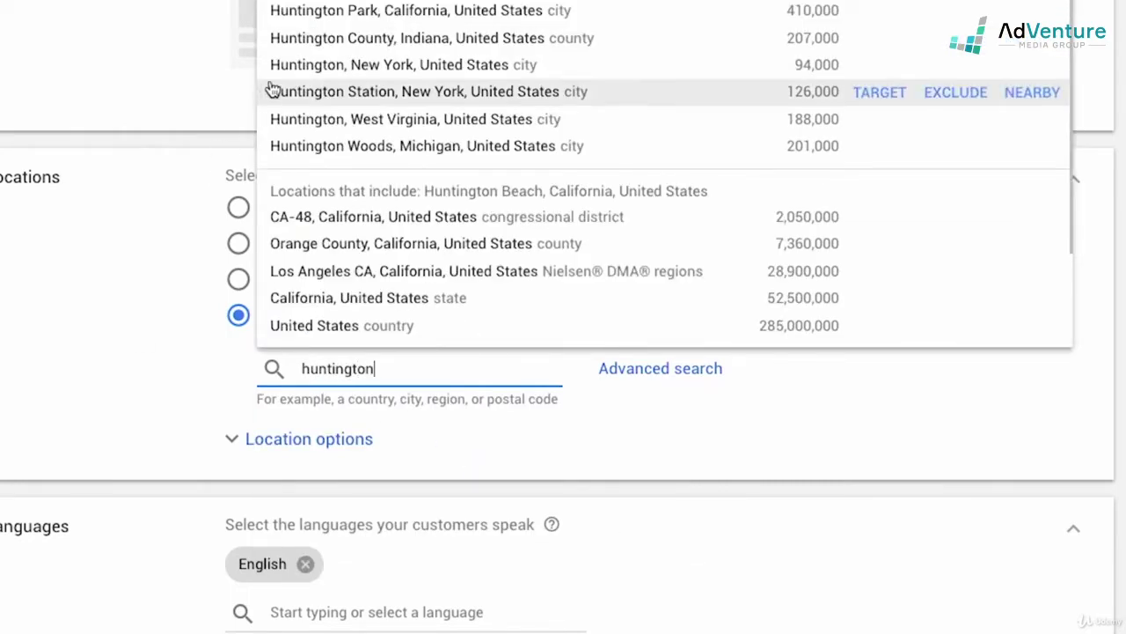
mouse_move(344, 10)
mouse_move(365, 68)
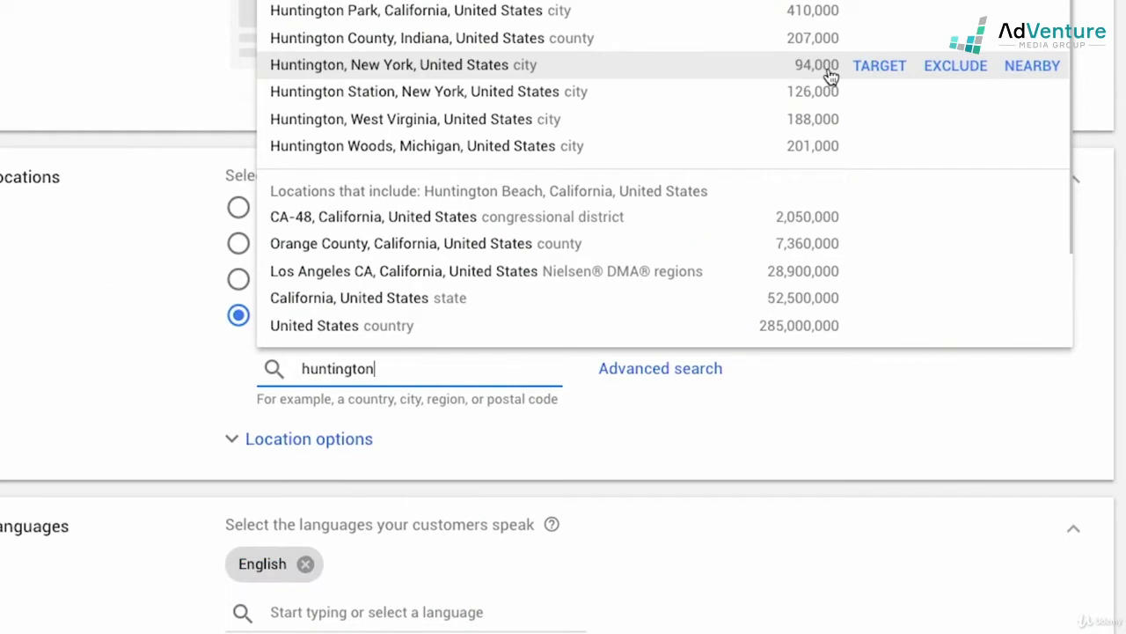
left_click(877, 71)
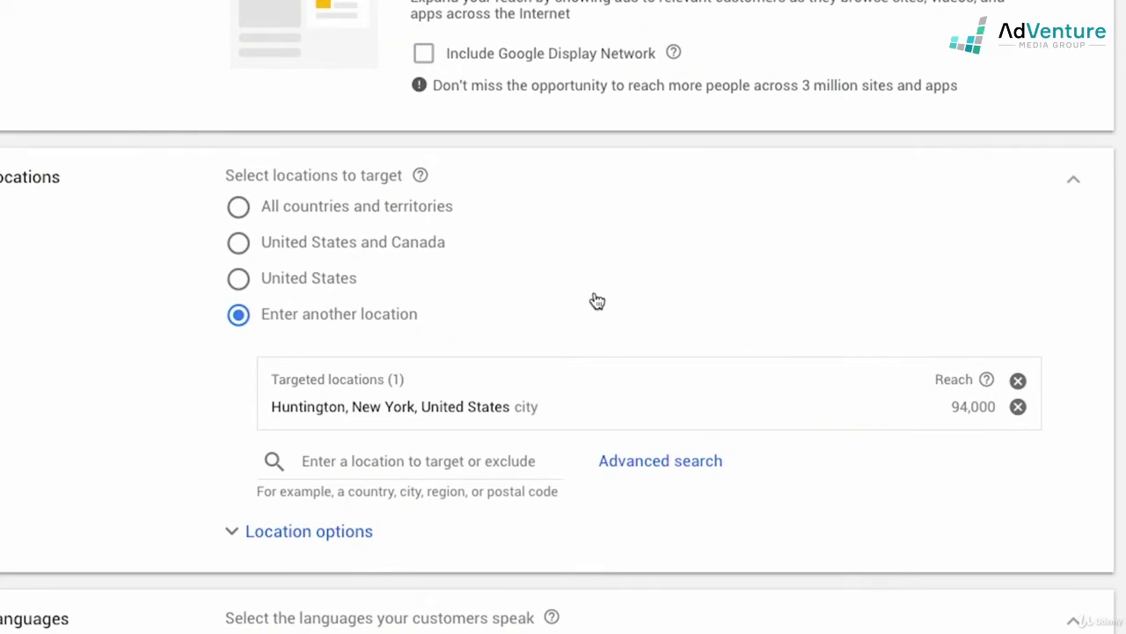
scroll(597, 302, "down", 2)
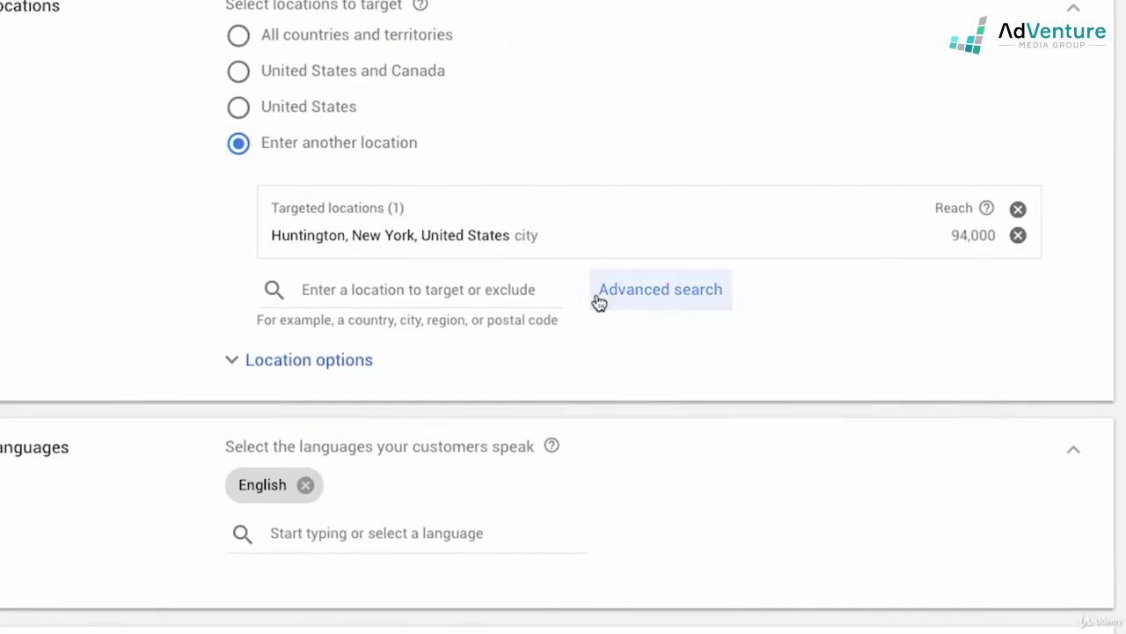
scroll(621, 374, "up", 1)
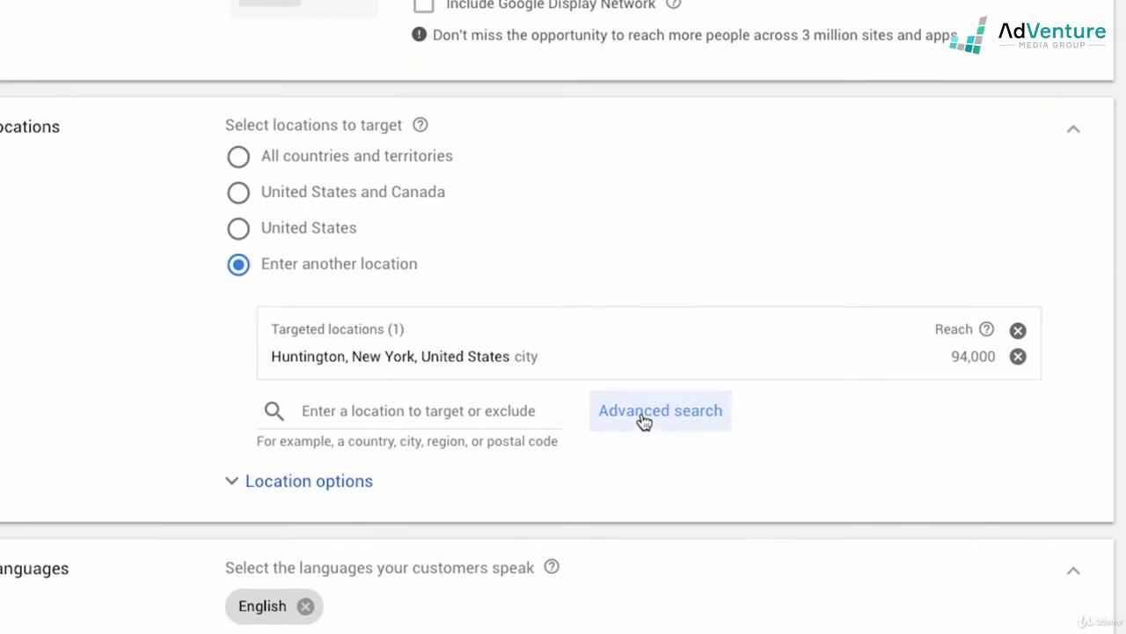
- Open Advanced search, enable 'Add locations in bulk', and zoom the map out twice
left_click(644, 421)
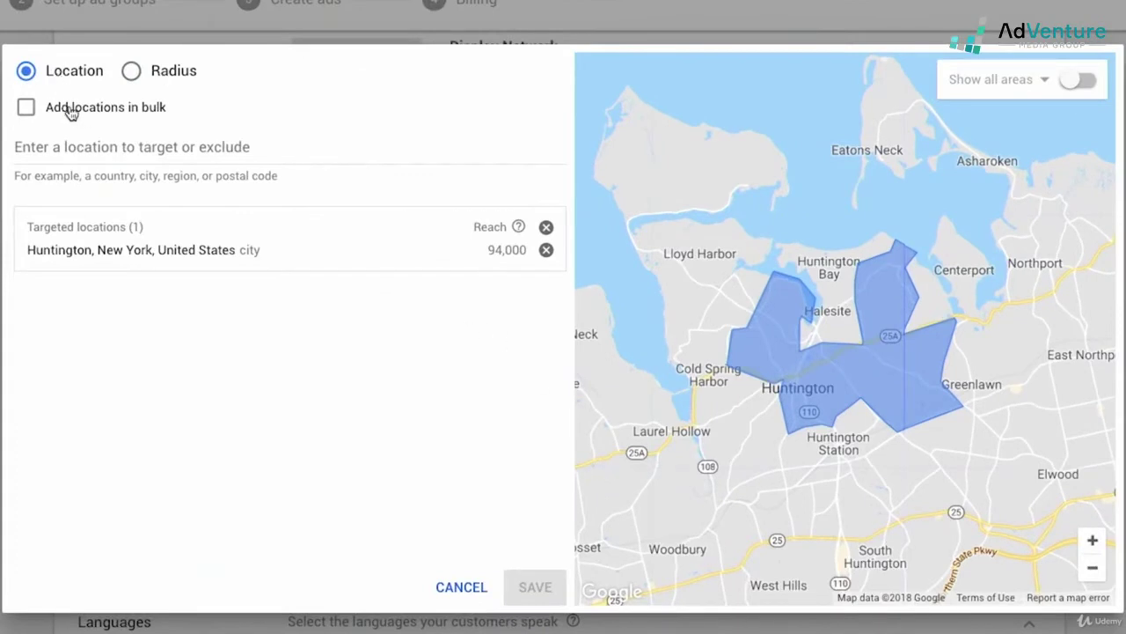
left_click(71, 111)
left_click(205, 193)
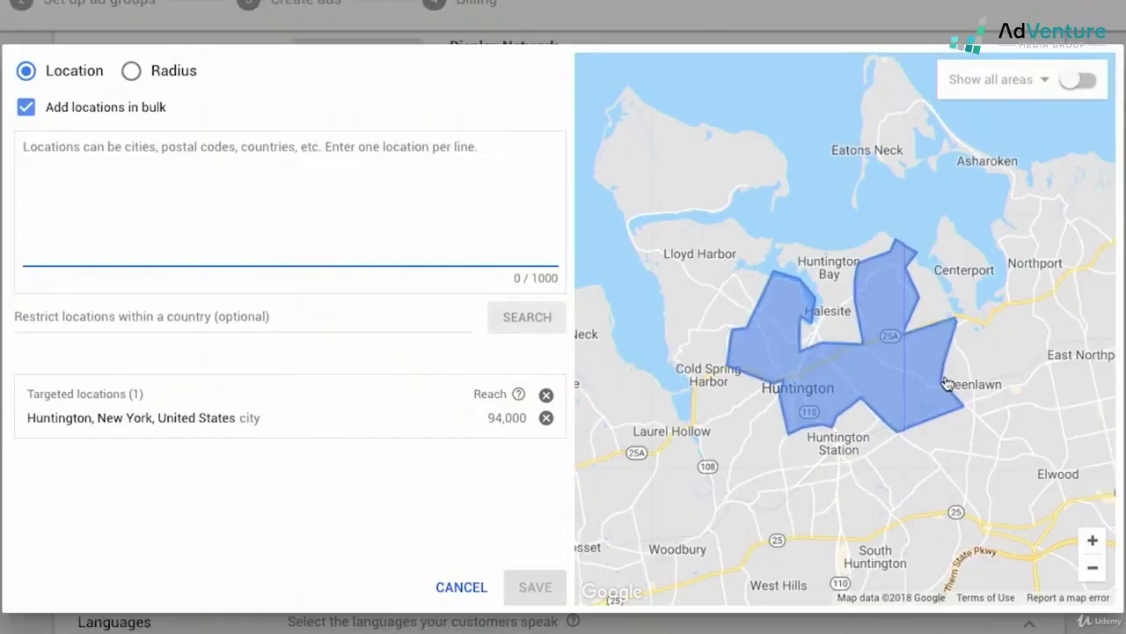
left_click(1092, 568)
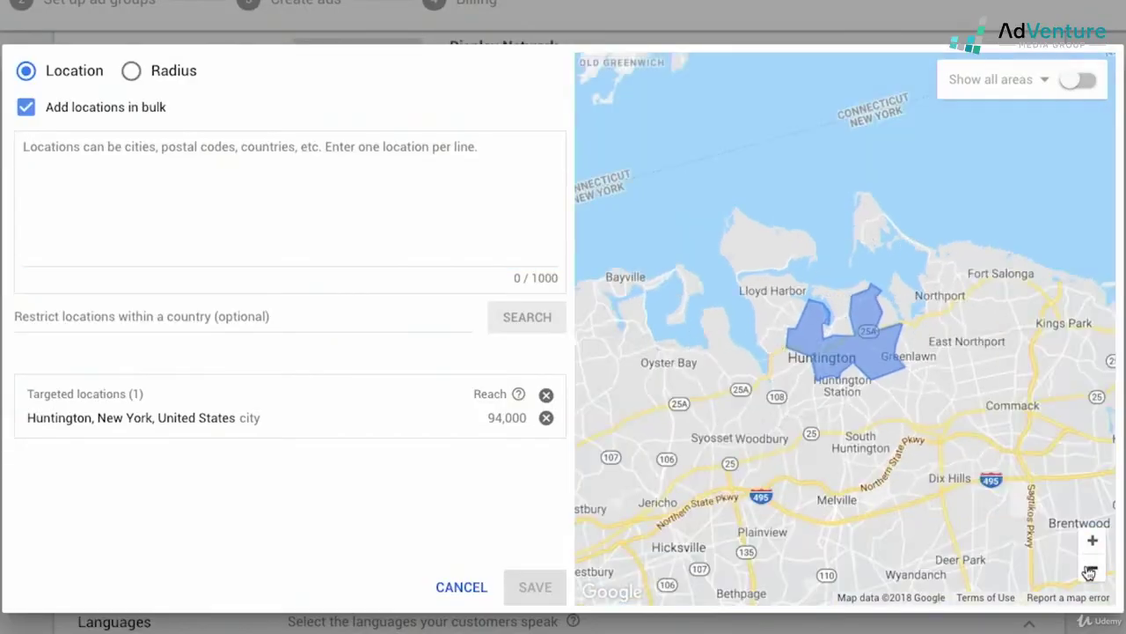
left_click(1092, 568)
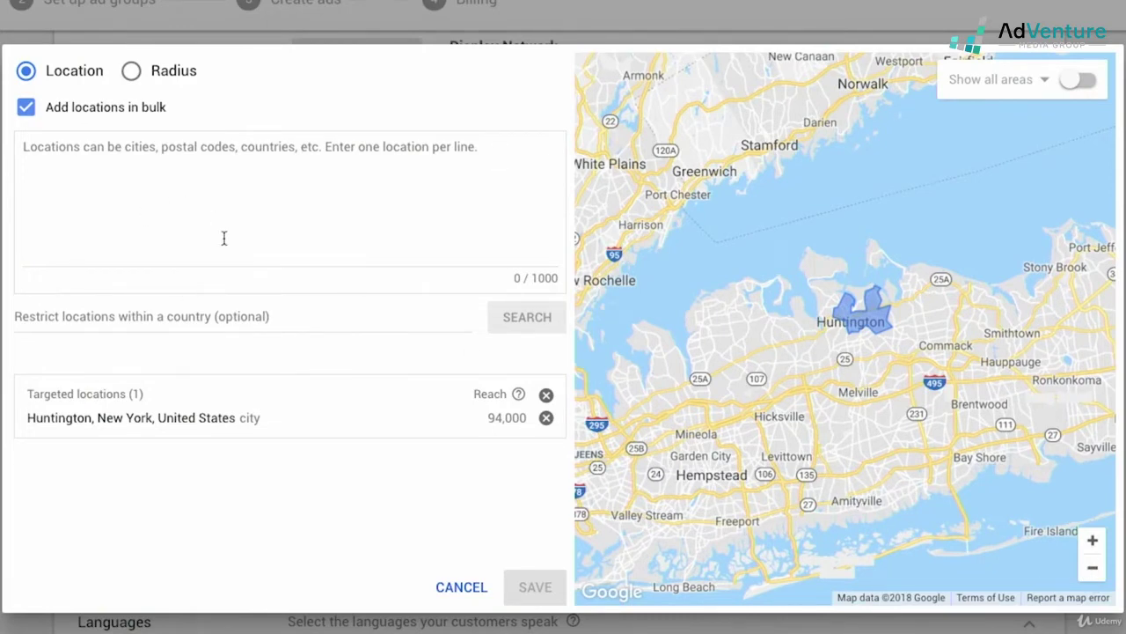
- Leave bulk mode, search 'amityvile', exclude Amityville, New York, and zoom out to Long Island
left_click(25, 106)
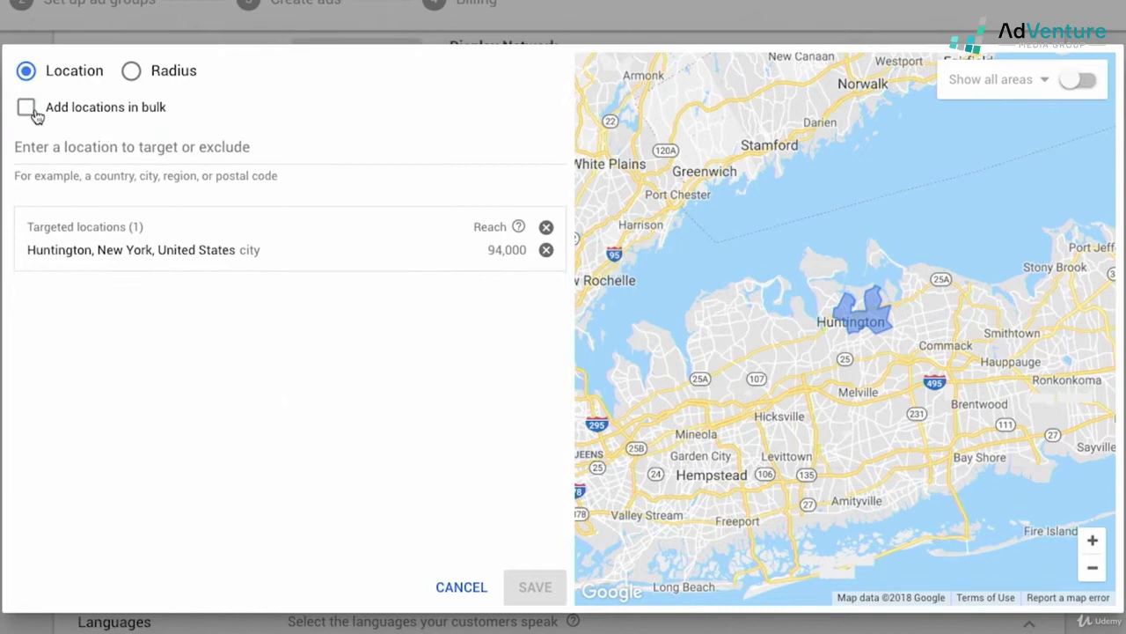
left_click(60, 146)
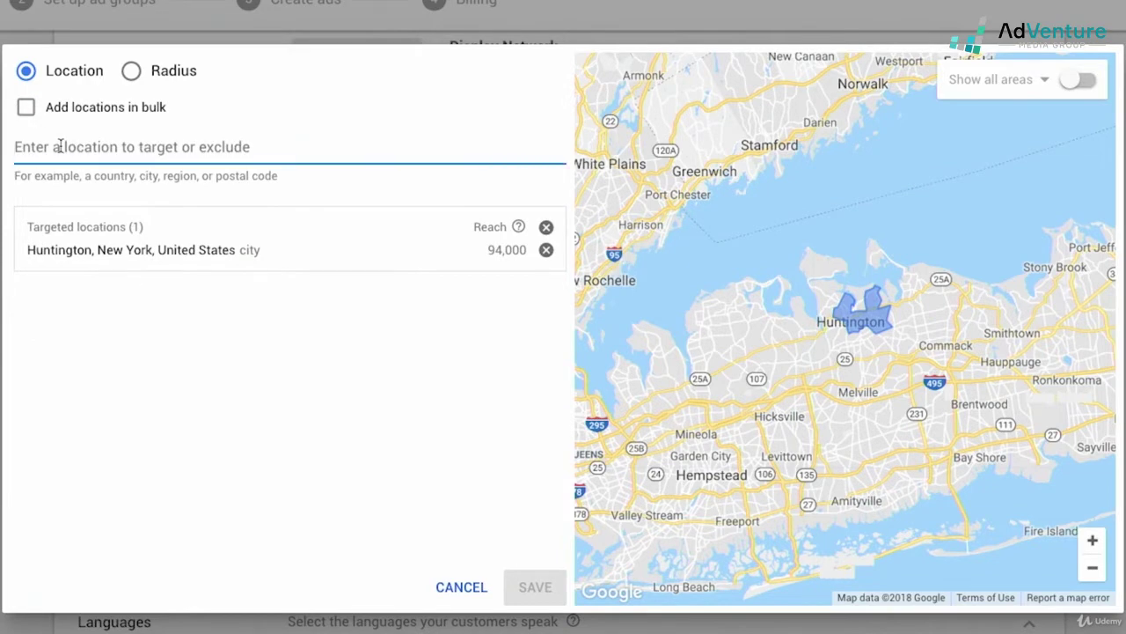
type("amityvile")
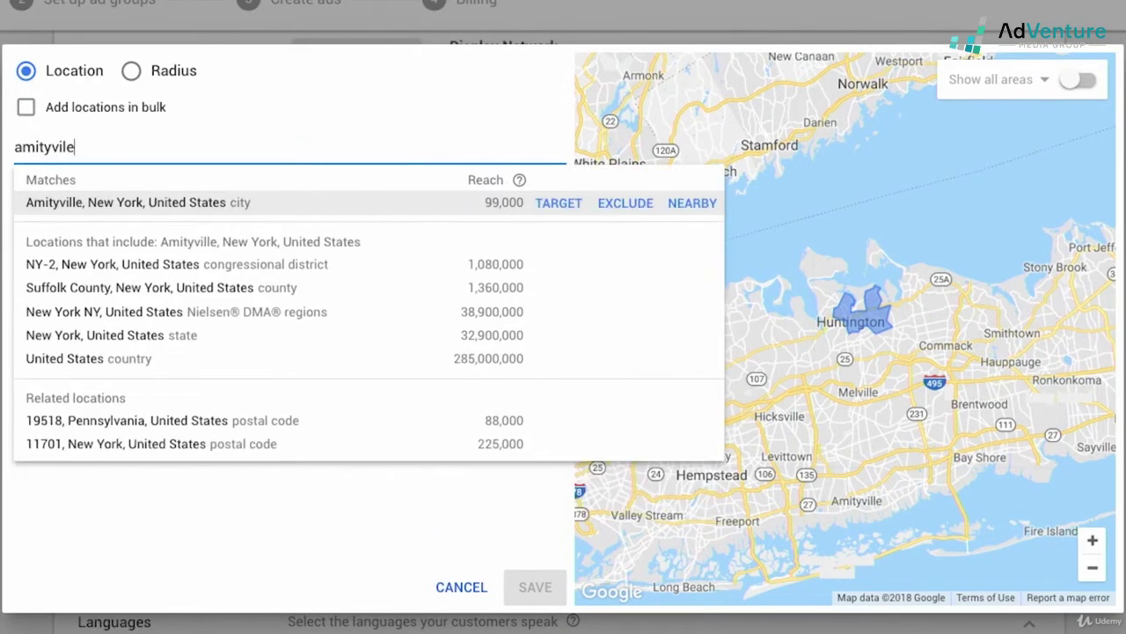
left_click(626, 204)
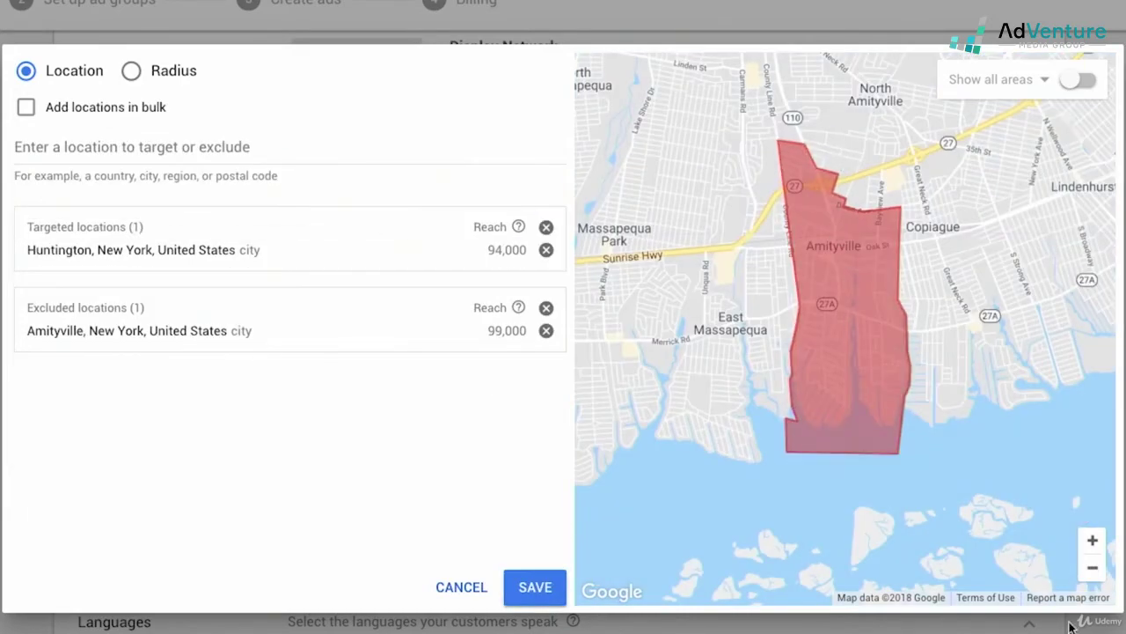
left_click(1093, 568)
left_click(1094, 568)
left_click(1094, 568)
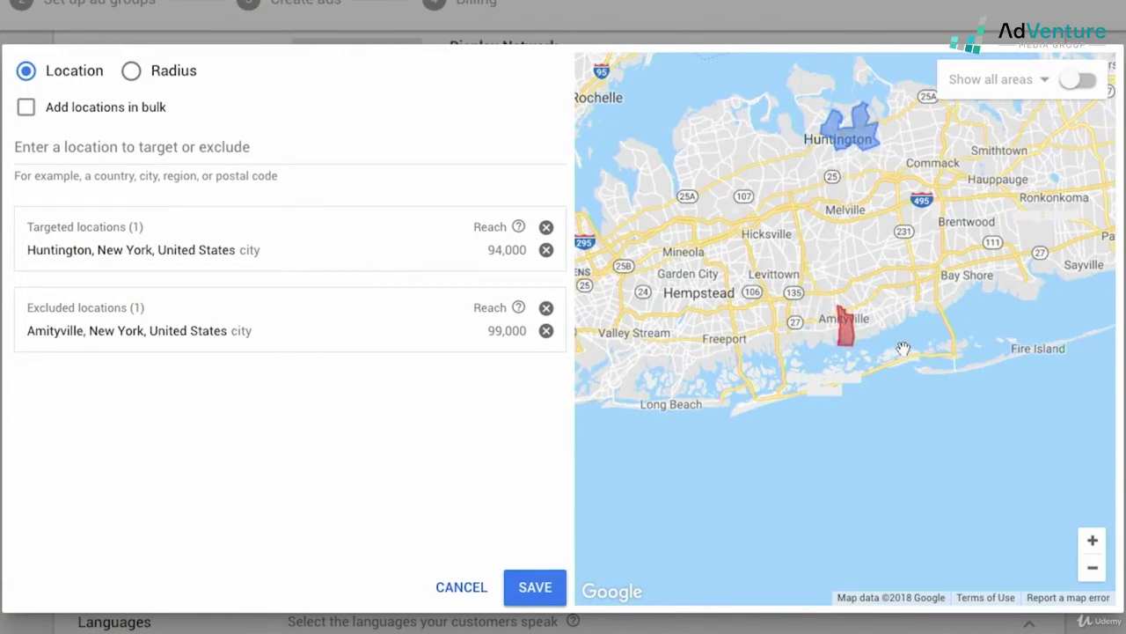
- Remove the Huntington target and Amityville exclusion, then search 'united'
left_click(546, 250)
left_click(546, 315)
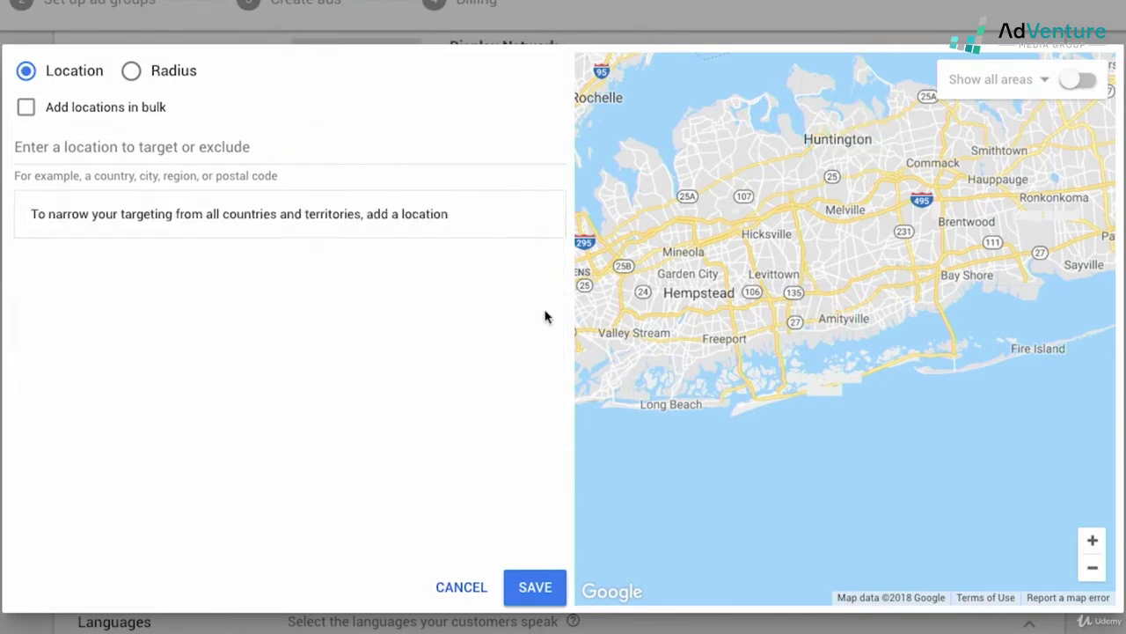
left_click(162, 146)
type("united")
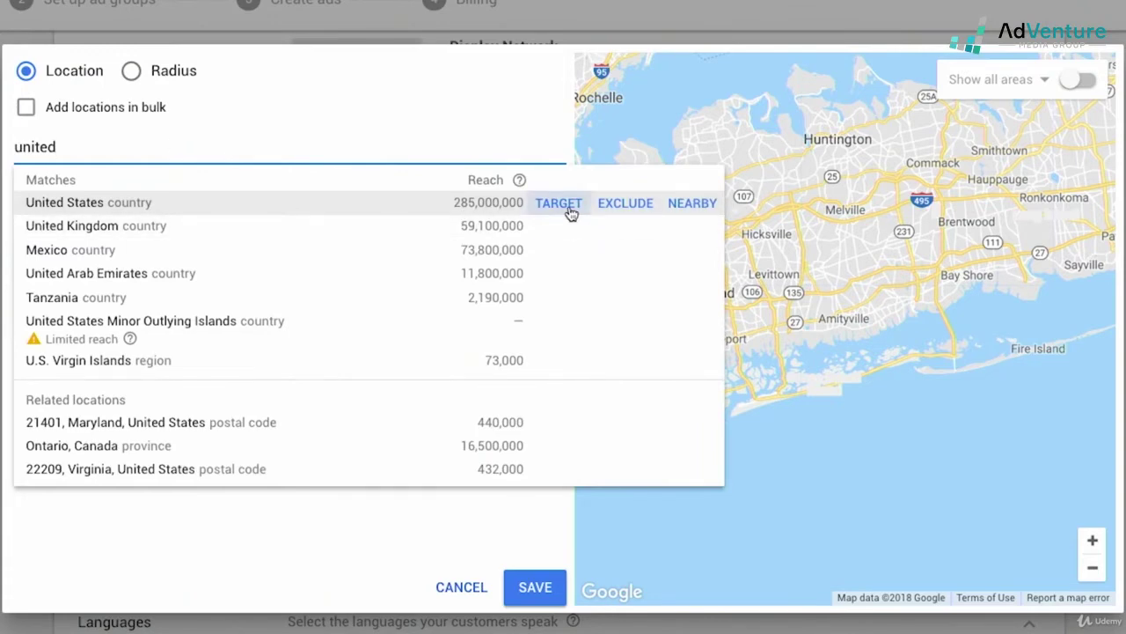
- Target United States (country) and exclude Arizona state, zooming out to the western US
left_click(570, 211)
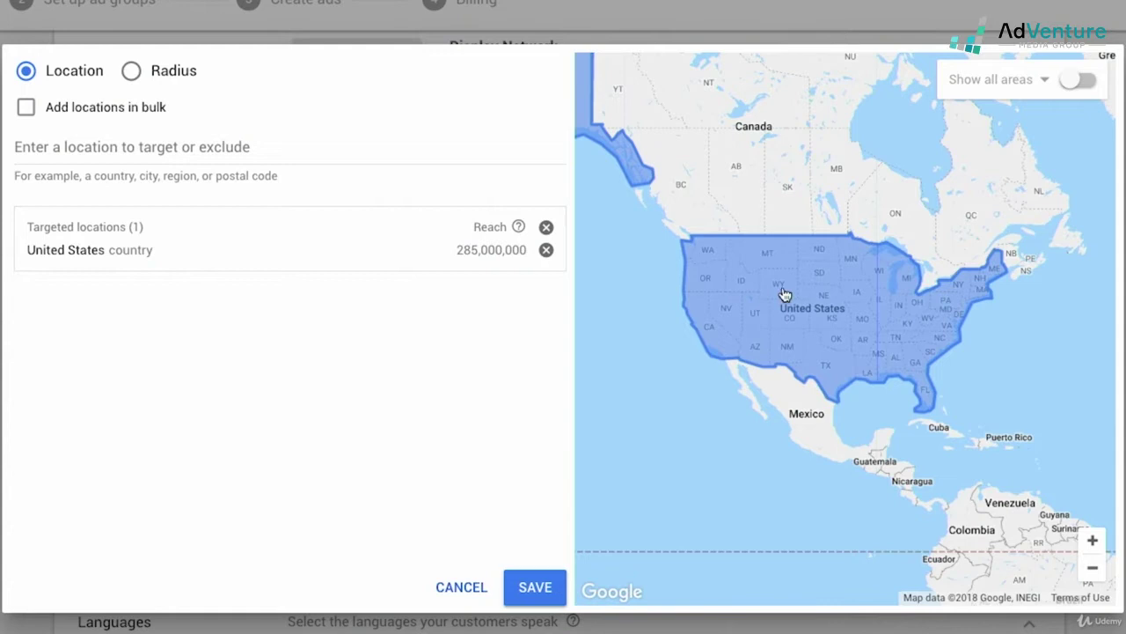
left_click(237, 148)
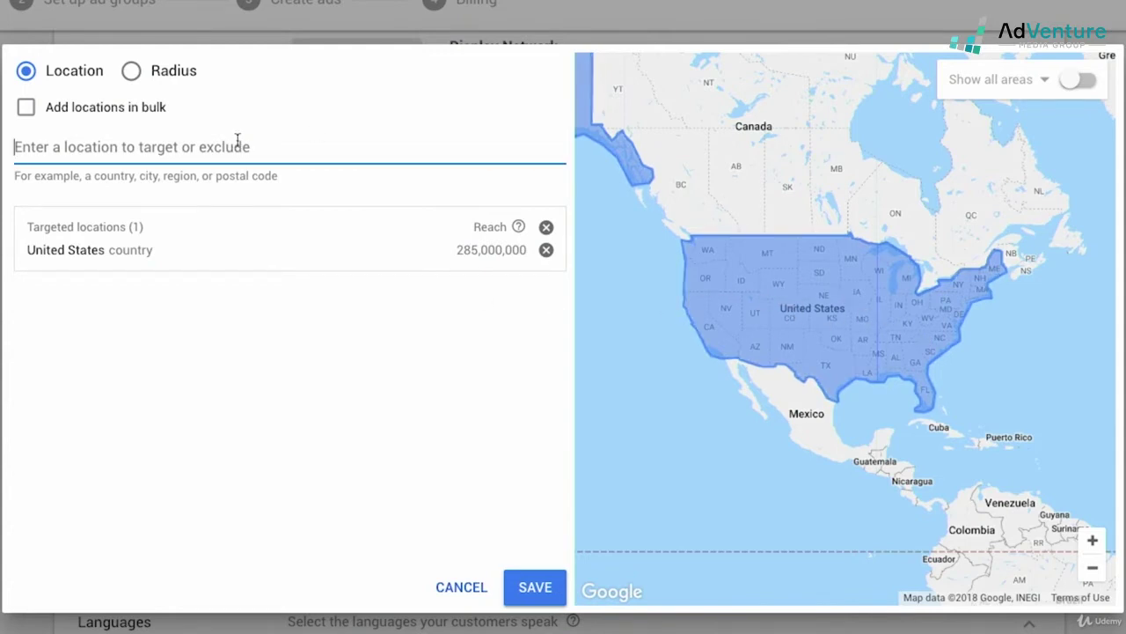
type("arizon")
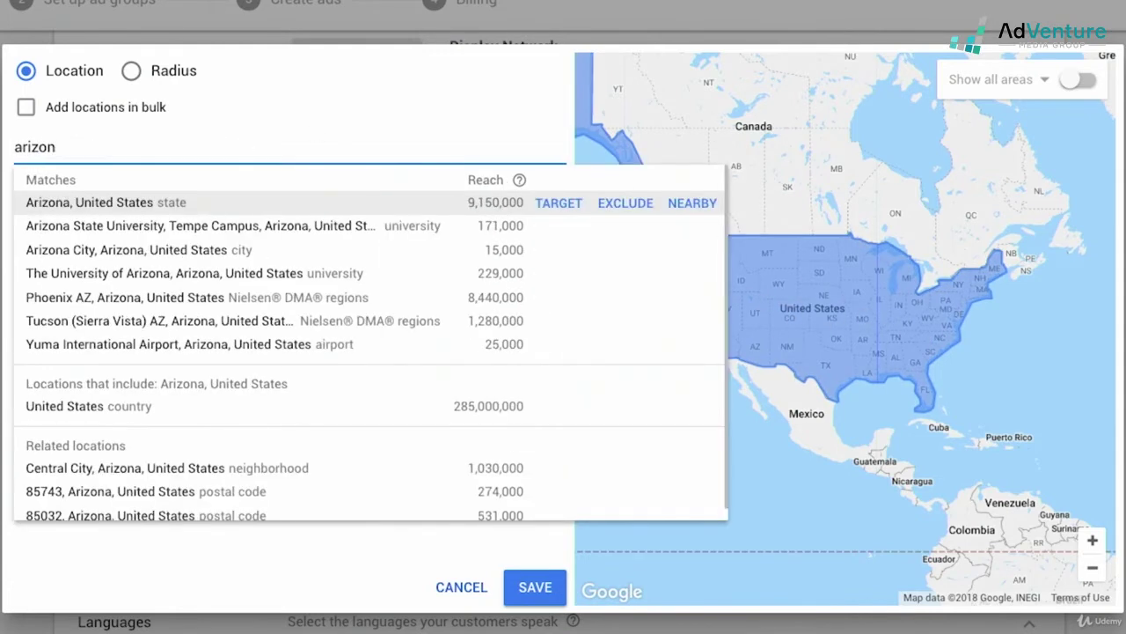
left_click(626, 204)
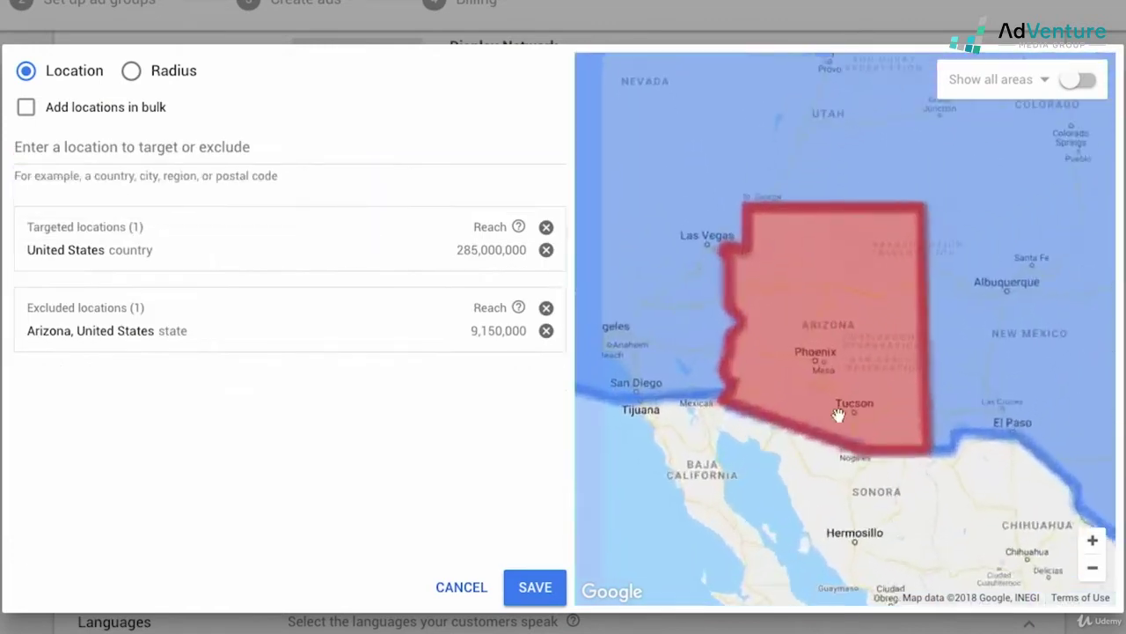
left_click(1092, 570)
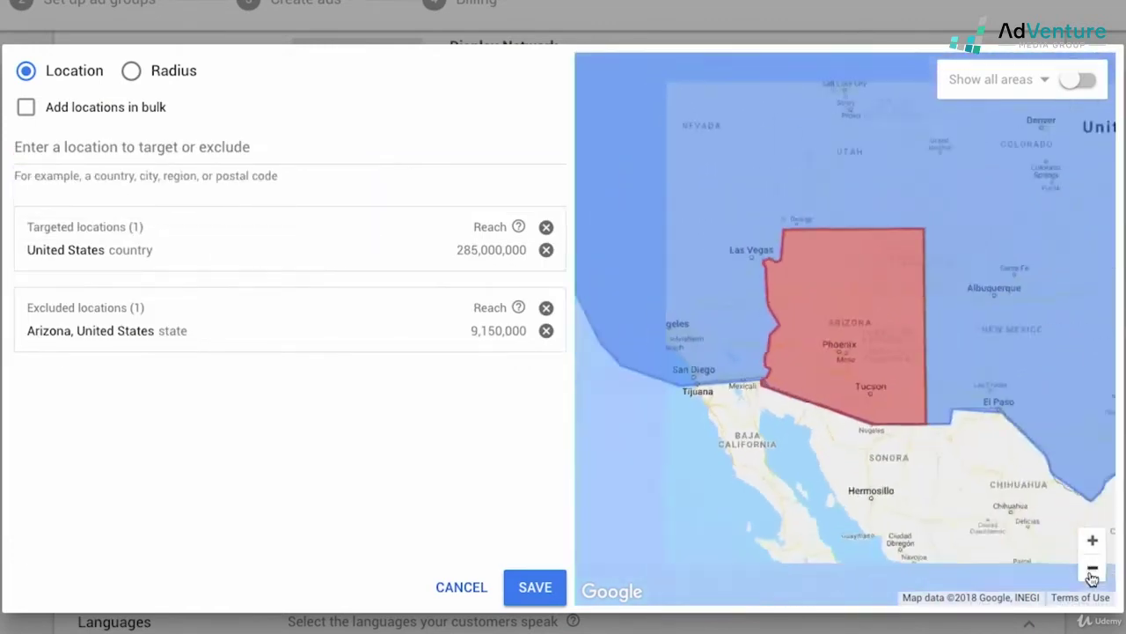
left_click(1092, 570)
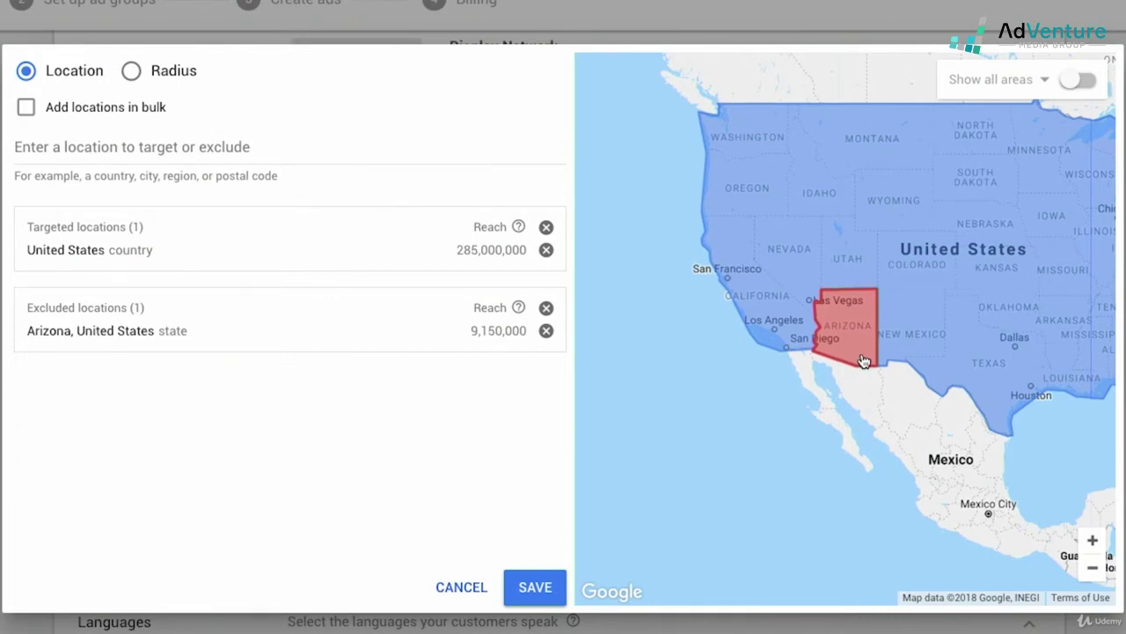
left_click(131, 71)
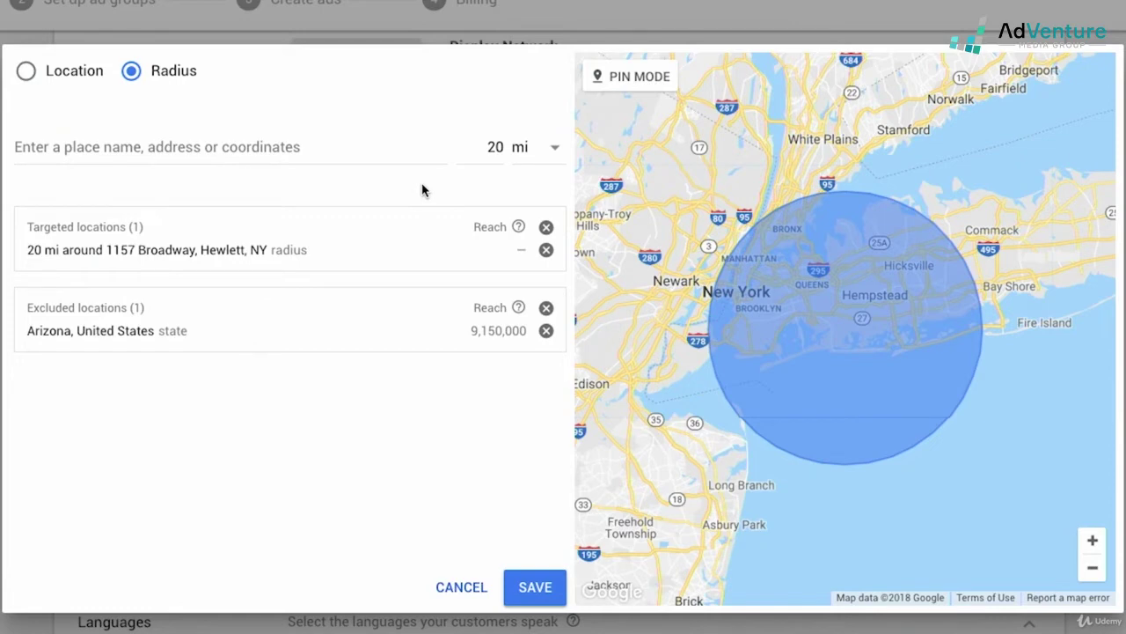
left_click(494, 147)
type("5")
left_click(227, 151)
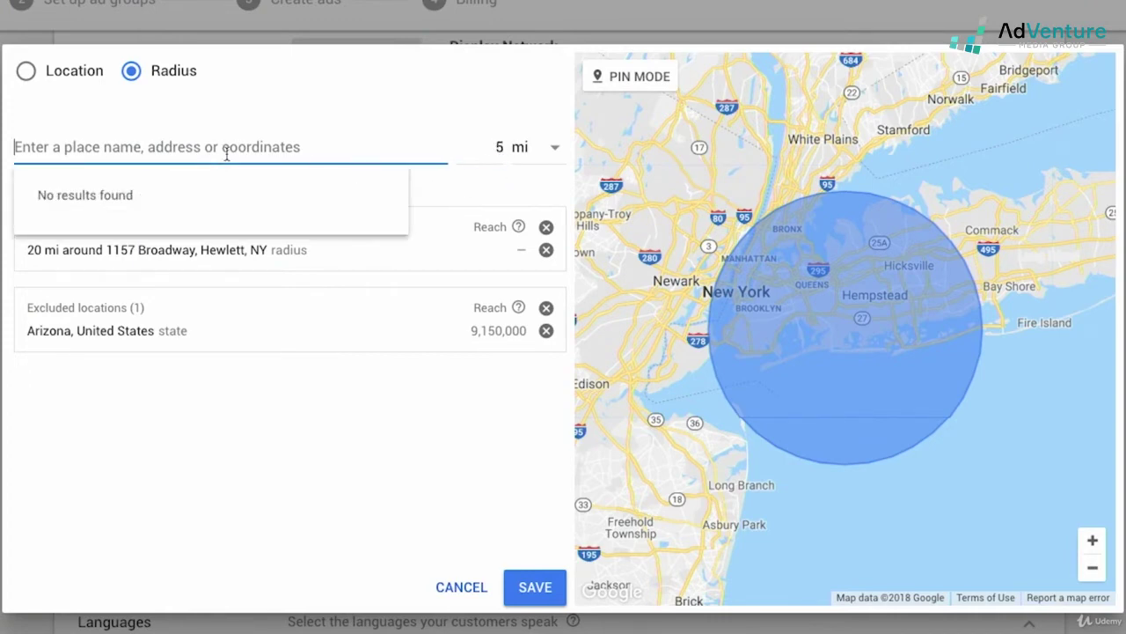
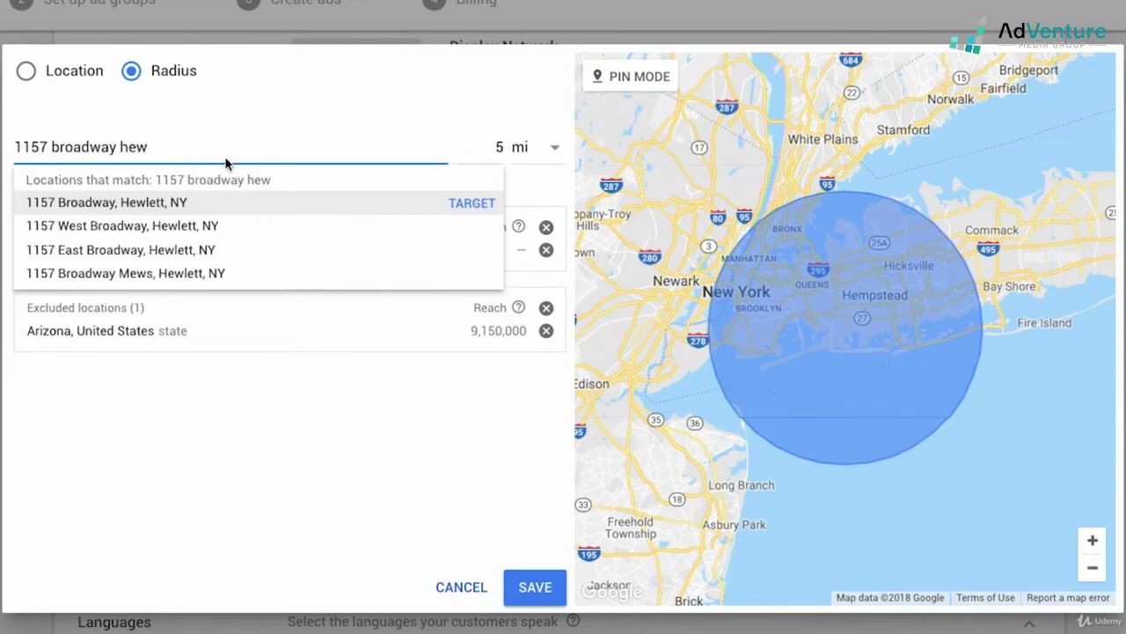
left_click(476, 204)
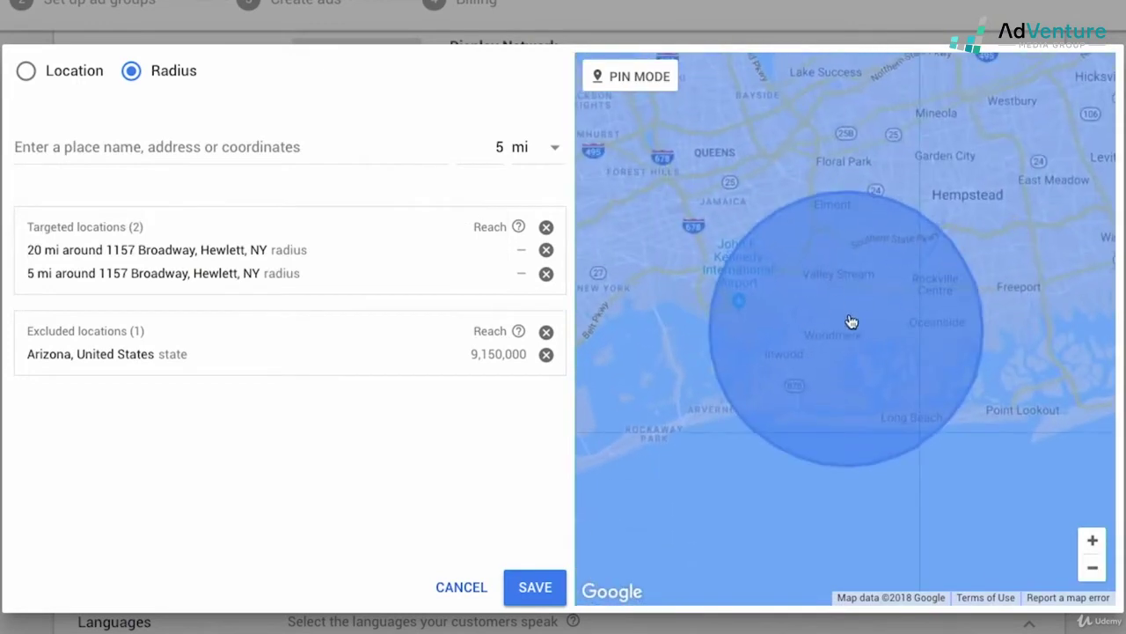
left_click(547, 251)
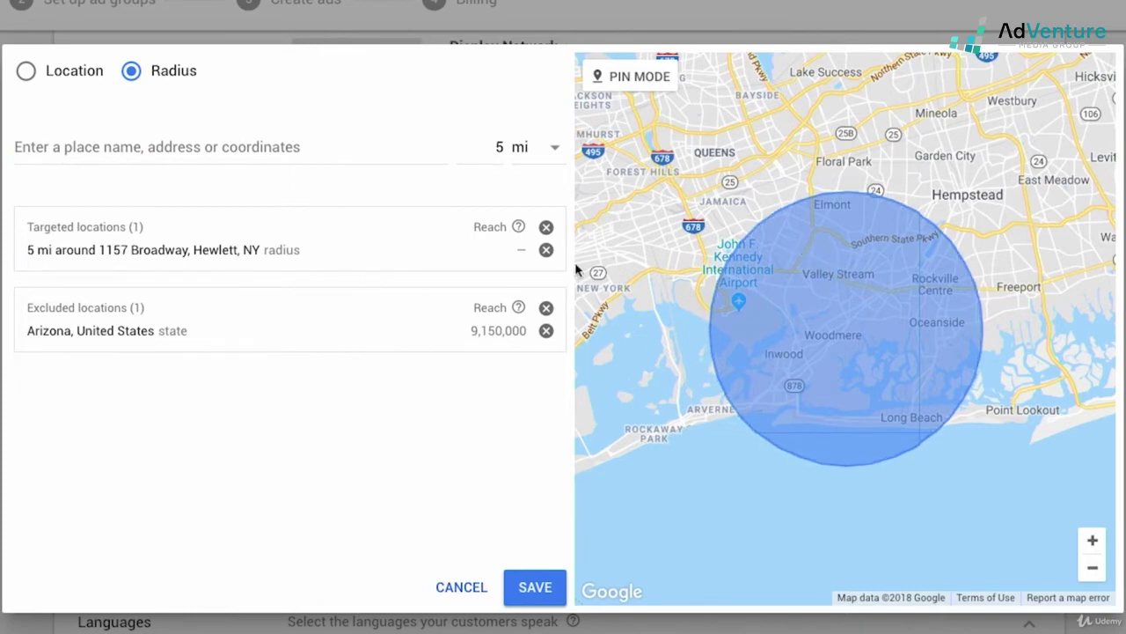
left_click(547, 250)
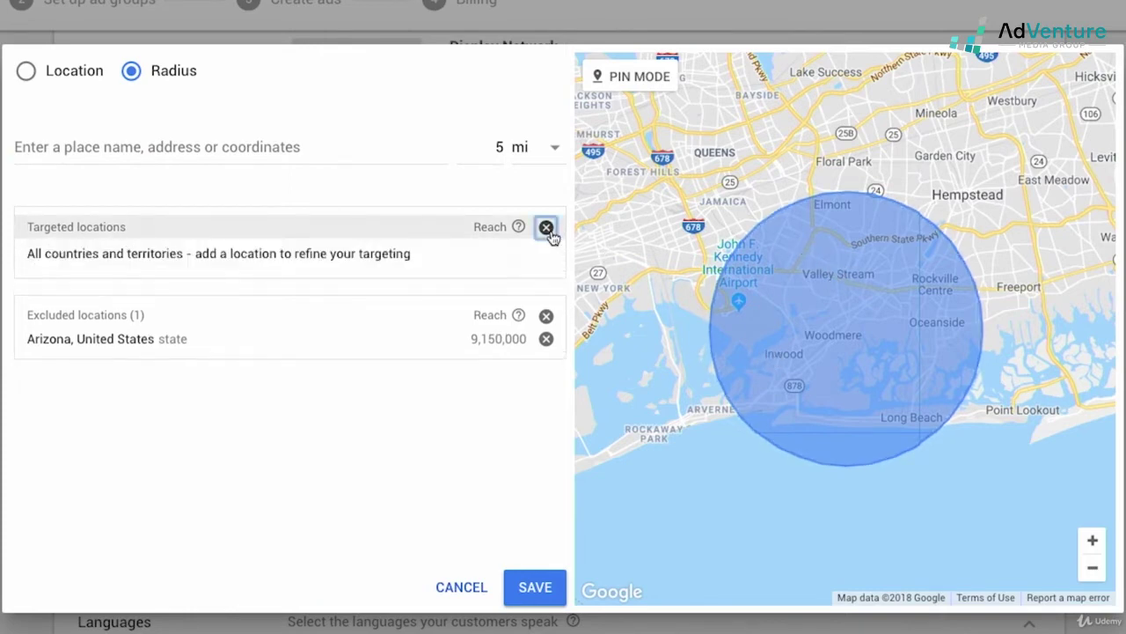
- Remove the Arizona exclusion, turn on pin mode, and pan the map to central Pennsylvania
left_click(547, 339)
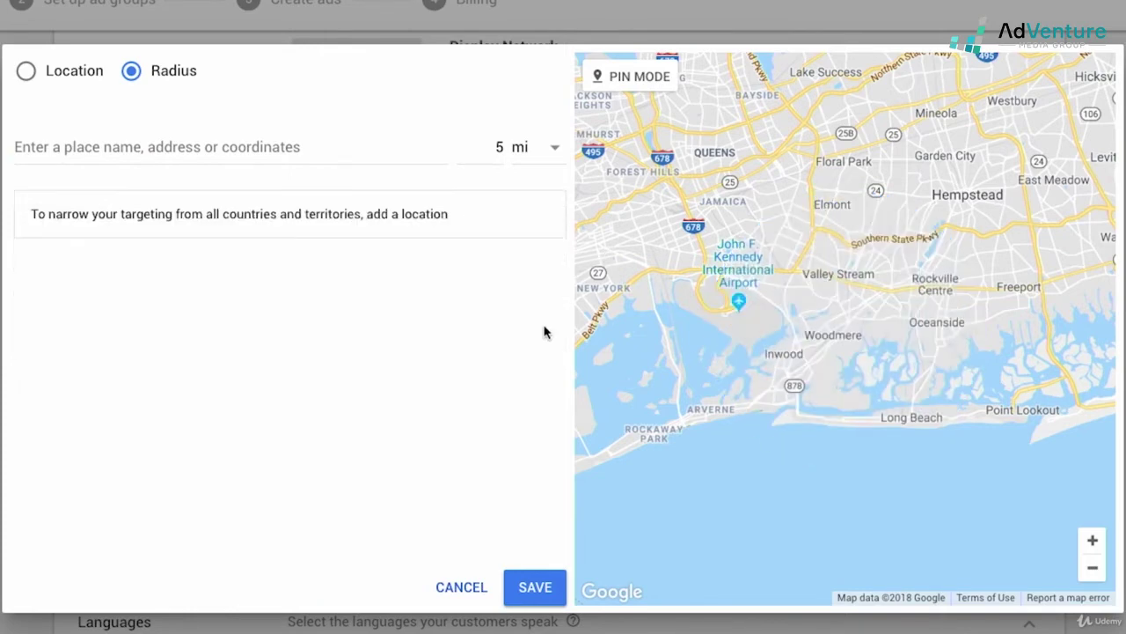
left_click(613, 88)
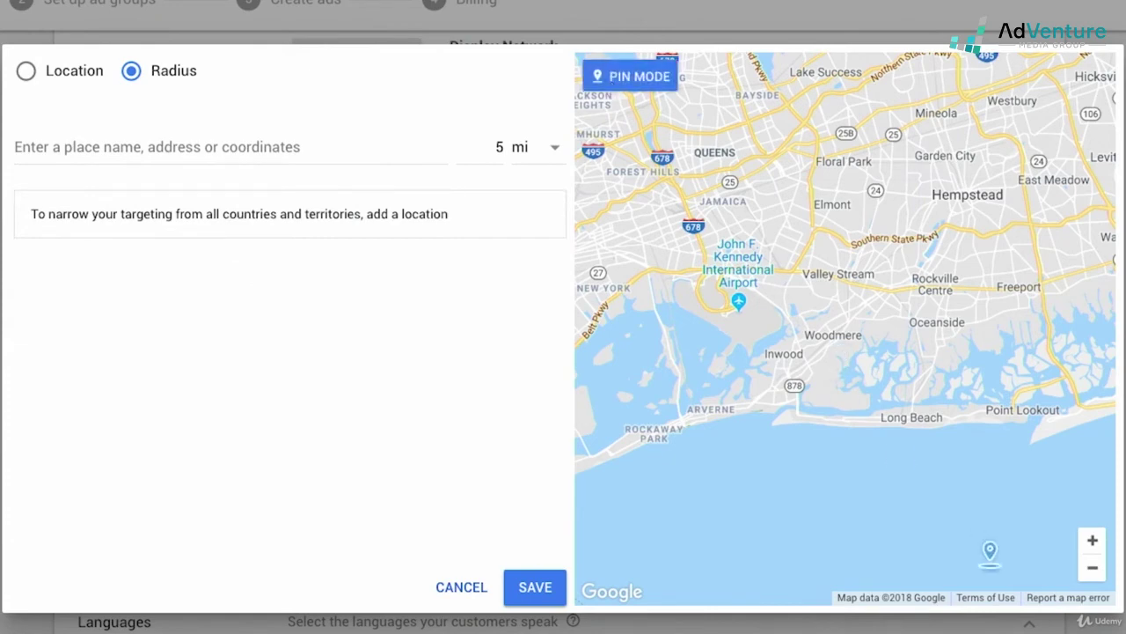
left_click(1092, 567)
left_click_drag(599, 220, 824, 290)
left_click_drag(598, 317, 819, 322)
mouse_move(819, 264)
left_mouse_down()
mouse_move(870, 430)
mouse_move(938, 433)
mouse_move(1018, 350)
left_mouse_up()
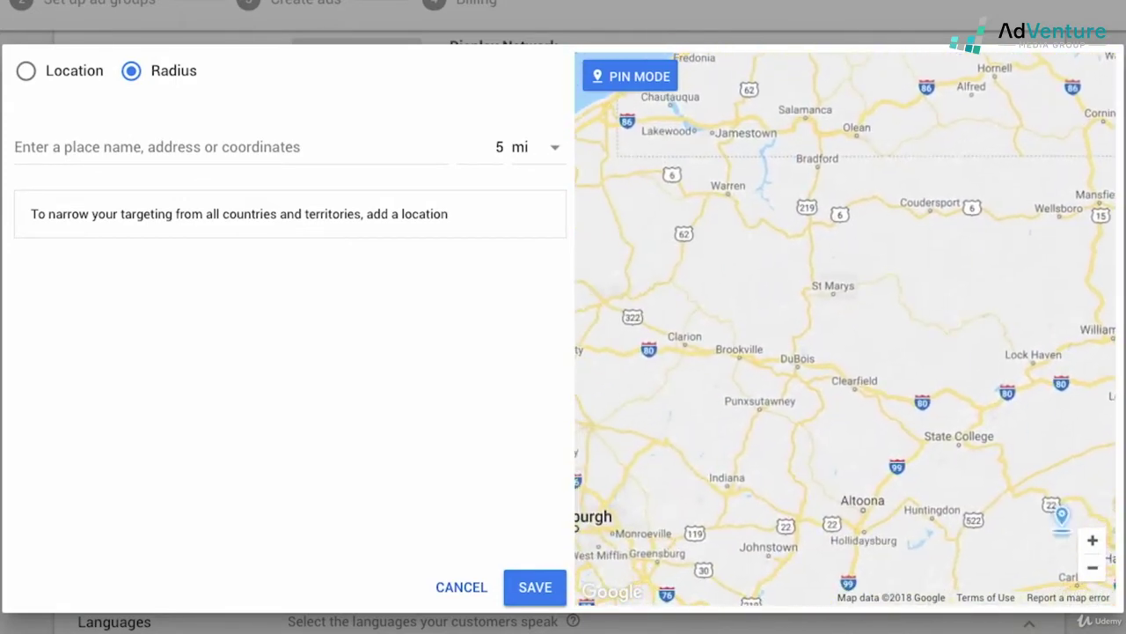
- Zoom in on Ridgway and drop a 5-mile radius pin there
left_click(1092, 539)
left_click_drag(742, 286, 837, 388)
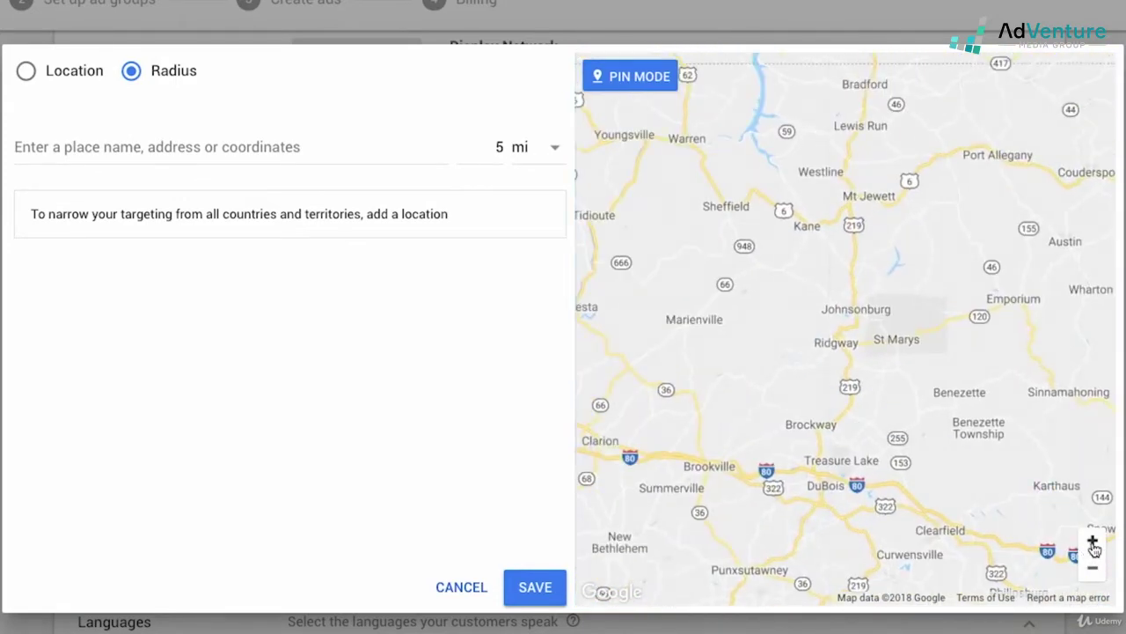
left_click(1092, 540)
left_click(836, 386)
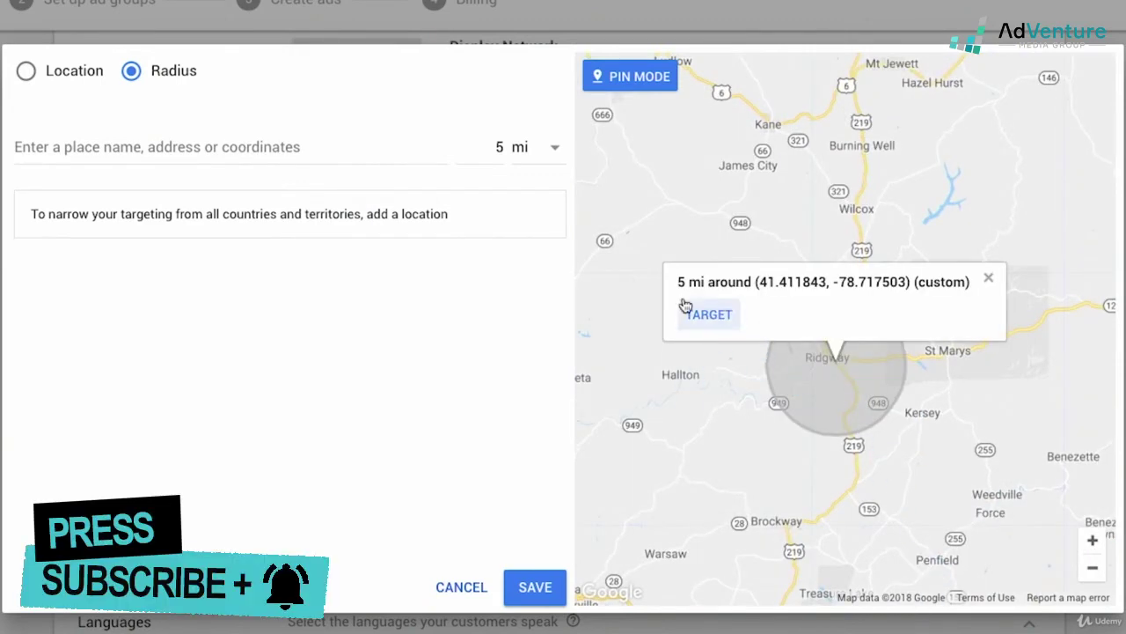
left_click(1092, 567)
- Target the 5 mi radius around the Ridgway pin and change the radius to 200 mi
left_click(718, 298)
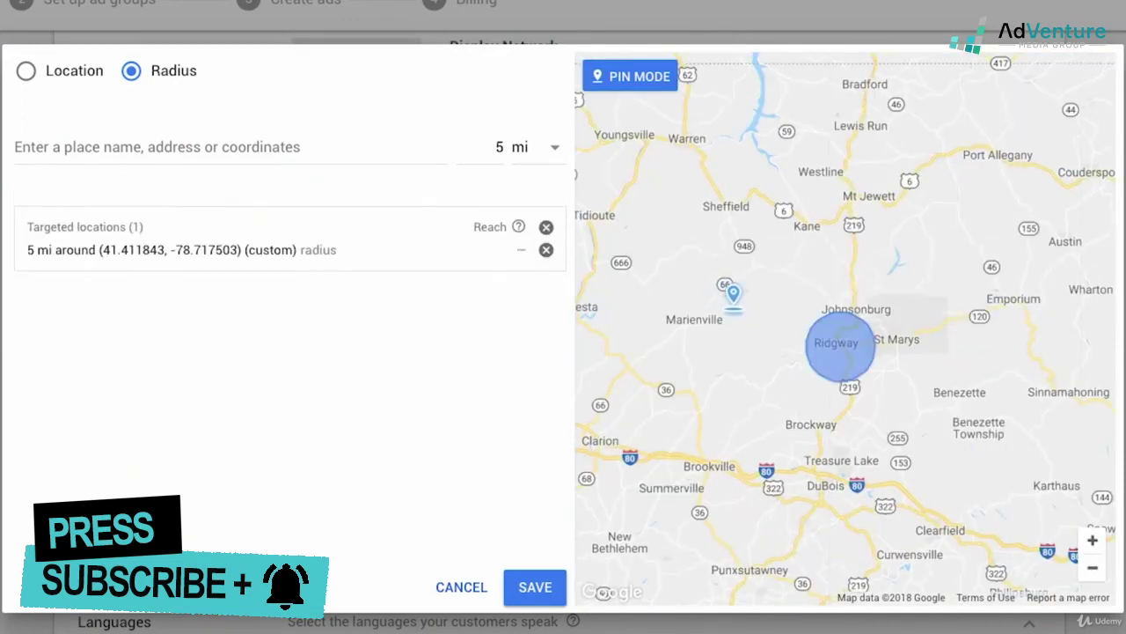
left_click(485, 147)
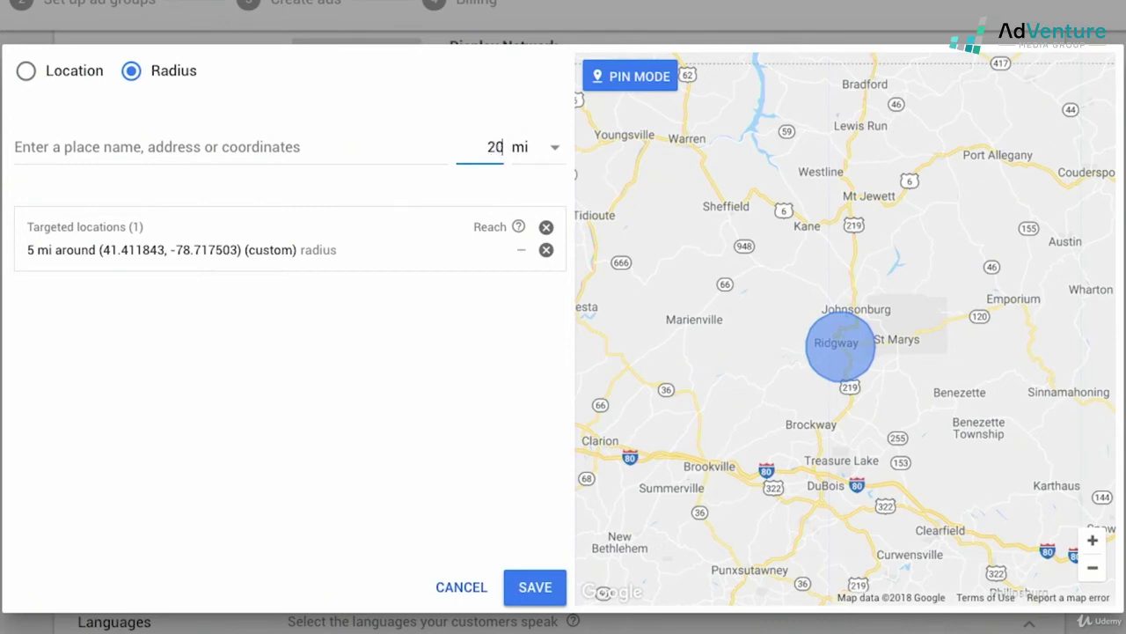
key("Return")
- Pan to Columbus and target a 200 mi radius pin at 39.937761, -82.998410
left_click_drag(658, 222, 1118, 262)
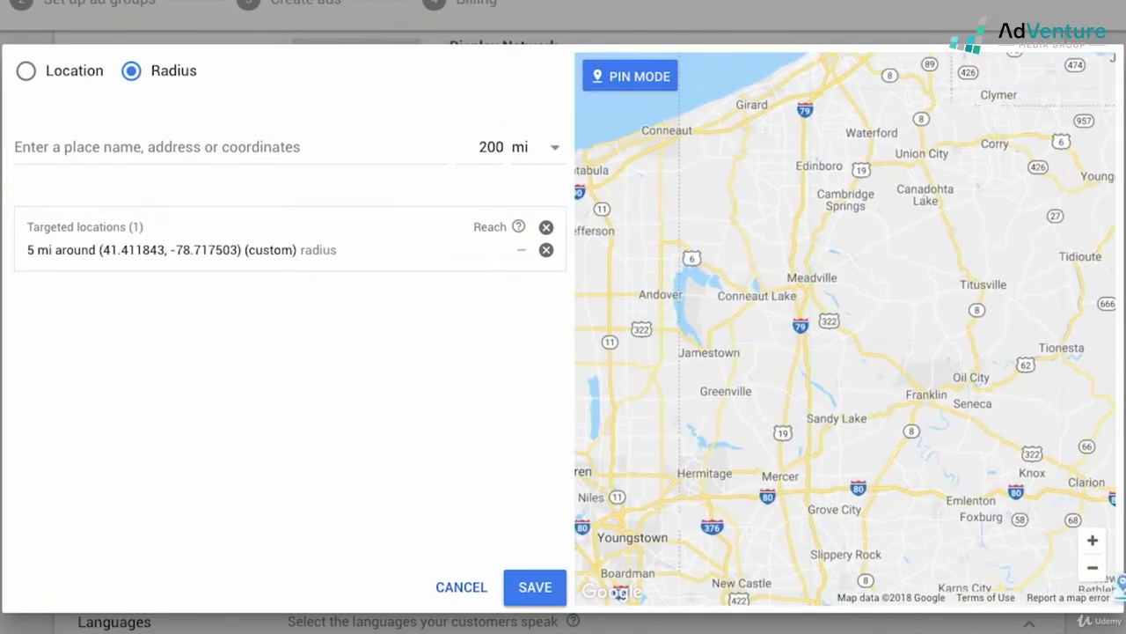
left_click(1092, 567)
left_click_drag(927, 398, 956, 294)
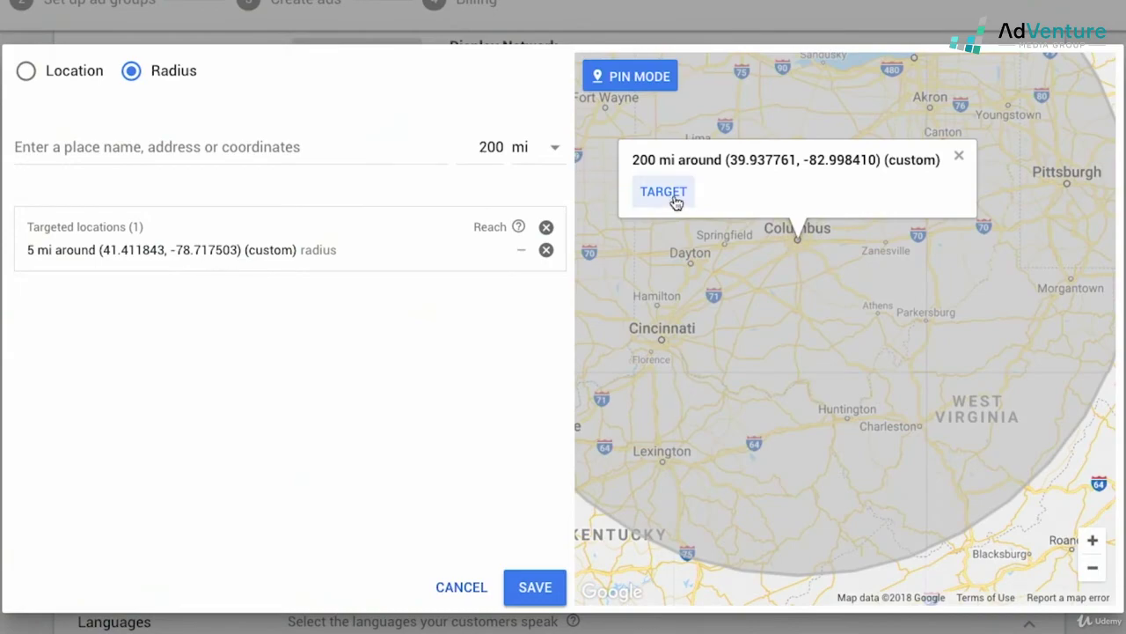
left_click(676, 201)
- Zoom out to view the 200-mile circle, then zoom back in near the Ridgway pin
left_click(1091, 568)
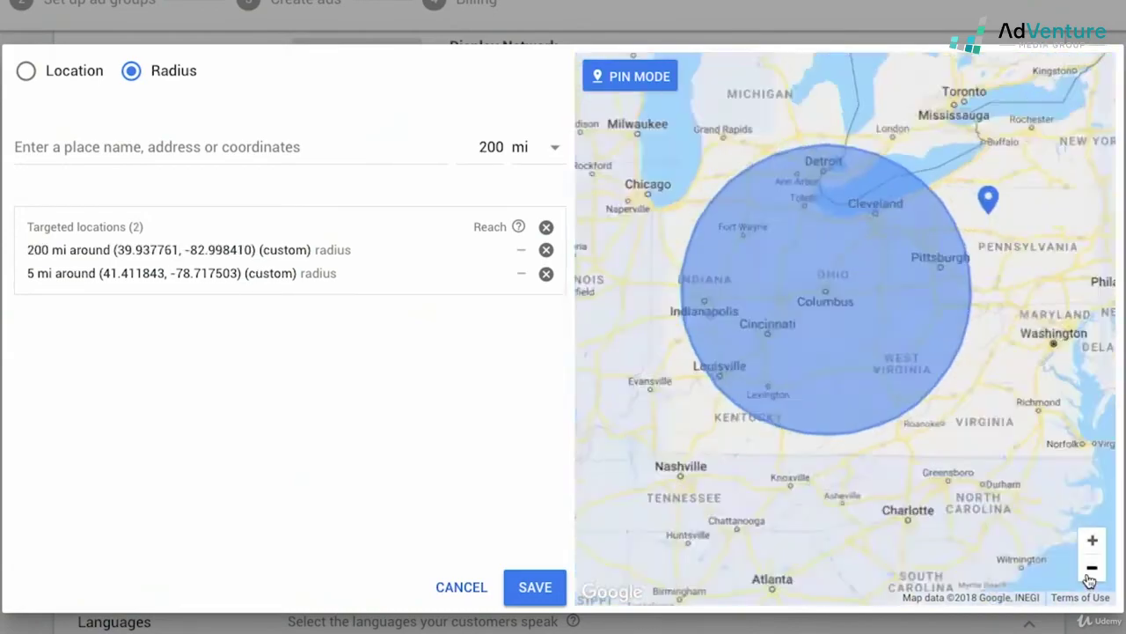
left_click(1091, 569)
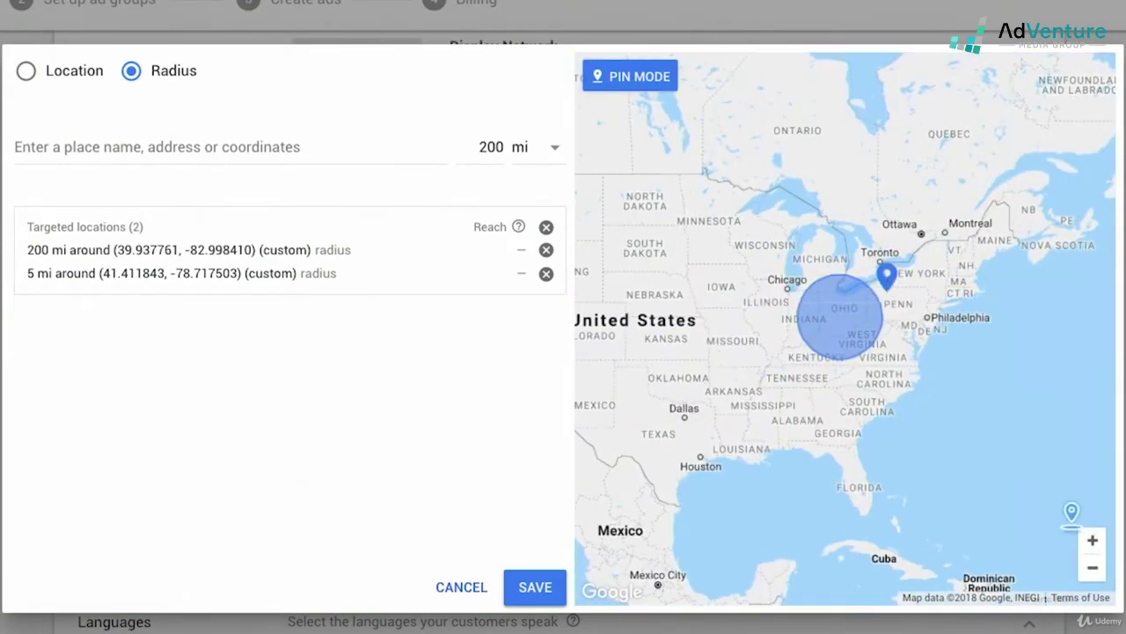
left_click(1092, 542)
left_click(1092, 542)
left_click(1092, 542)
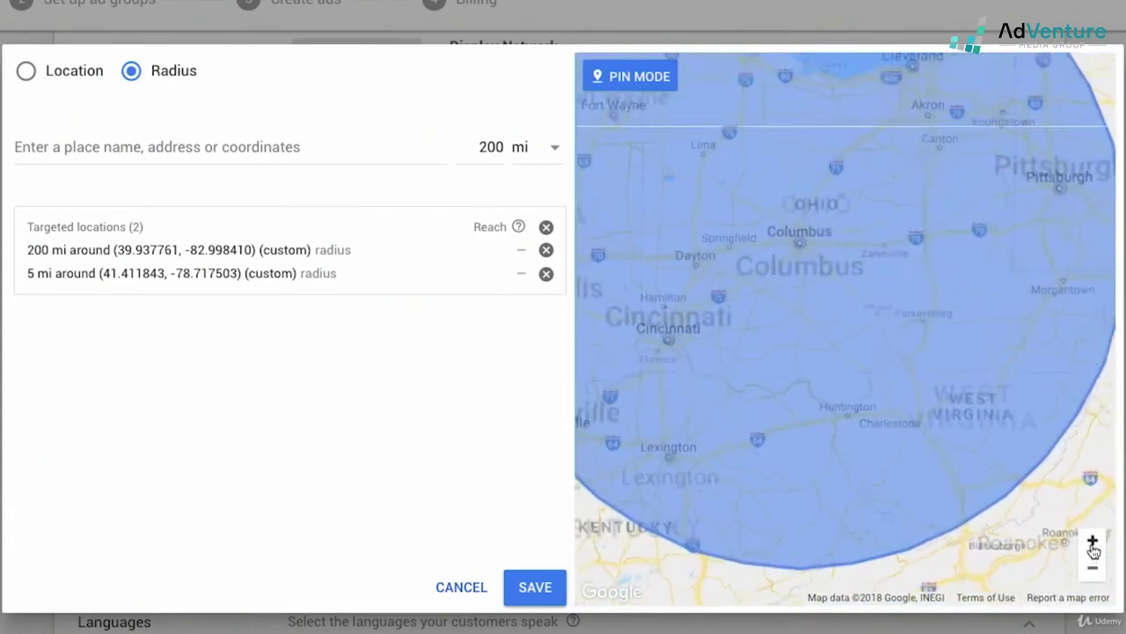
left_click_drag(846, 270, 628, 417)
left_click(1092, 542)
left_click(1092, 542)
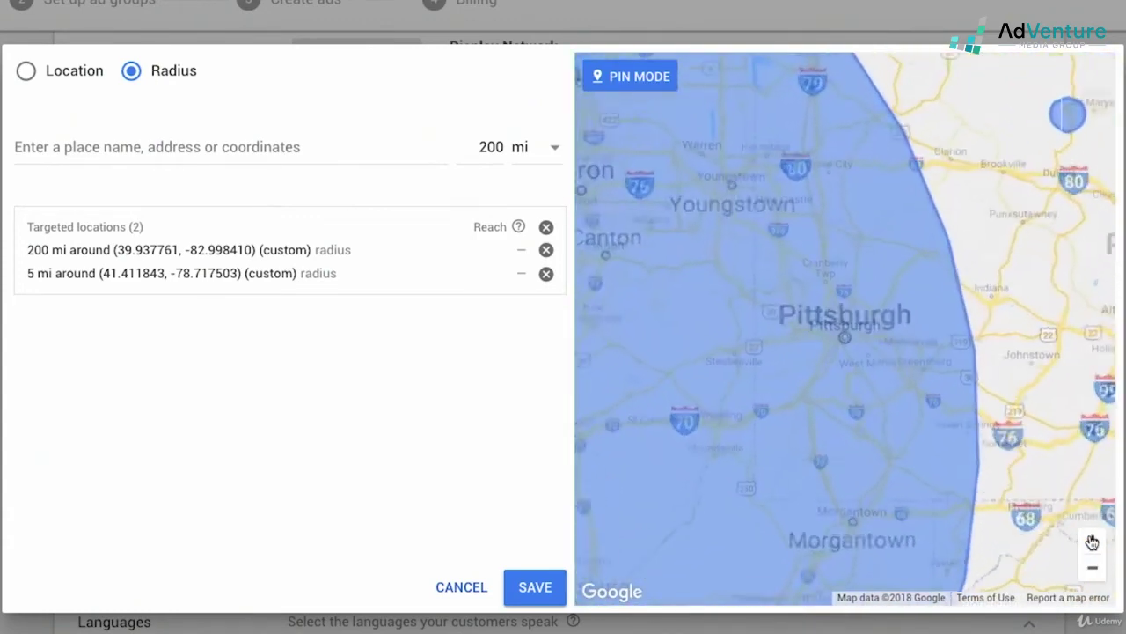